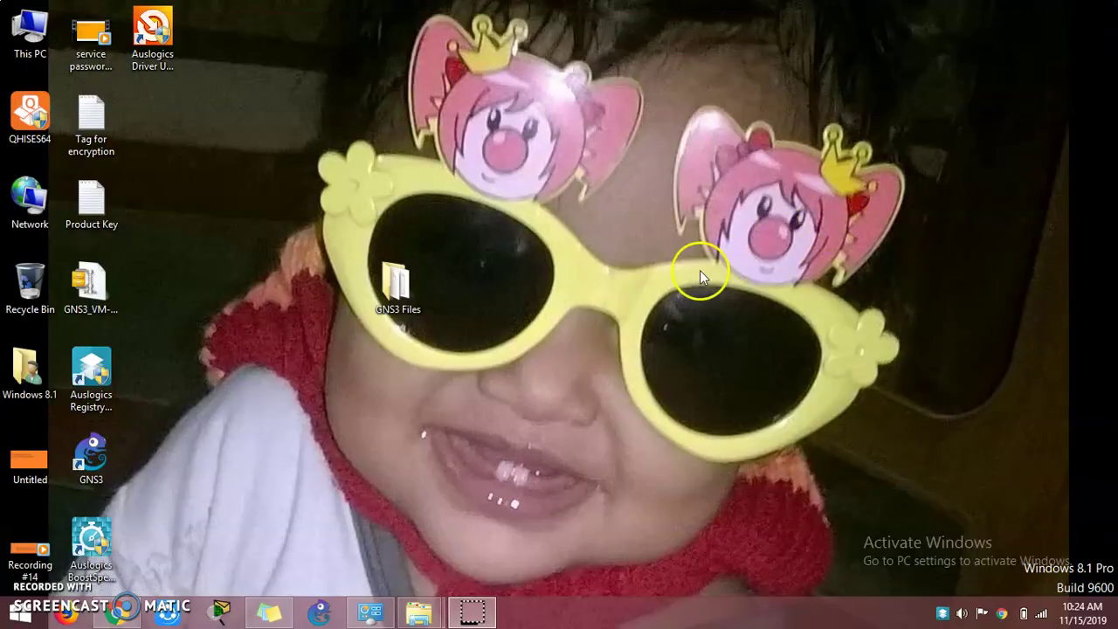
pyautogui.rightClick(700, 270)
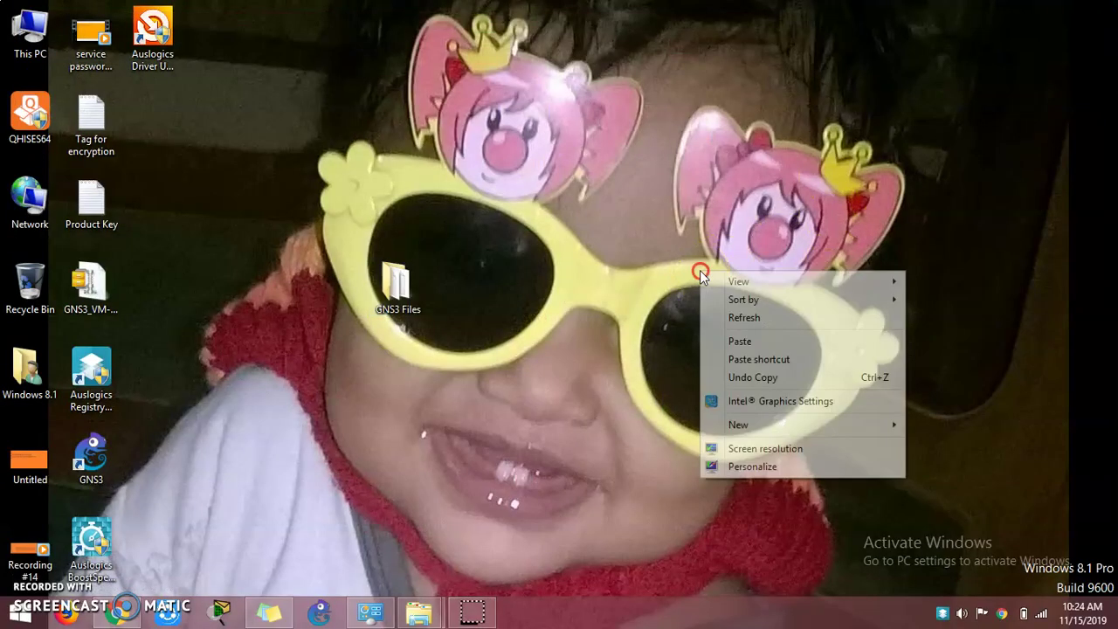
pyautogui.click(751, 320)
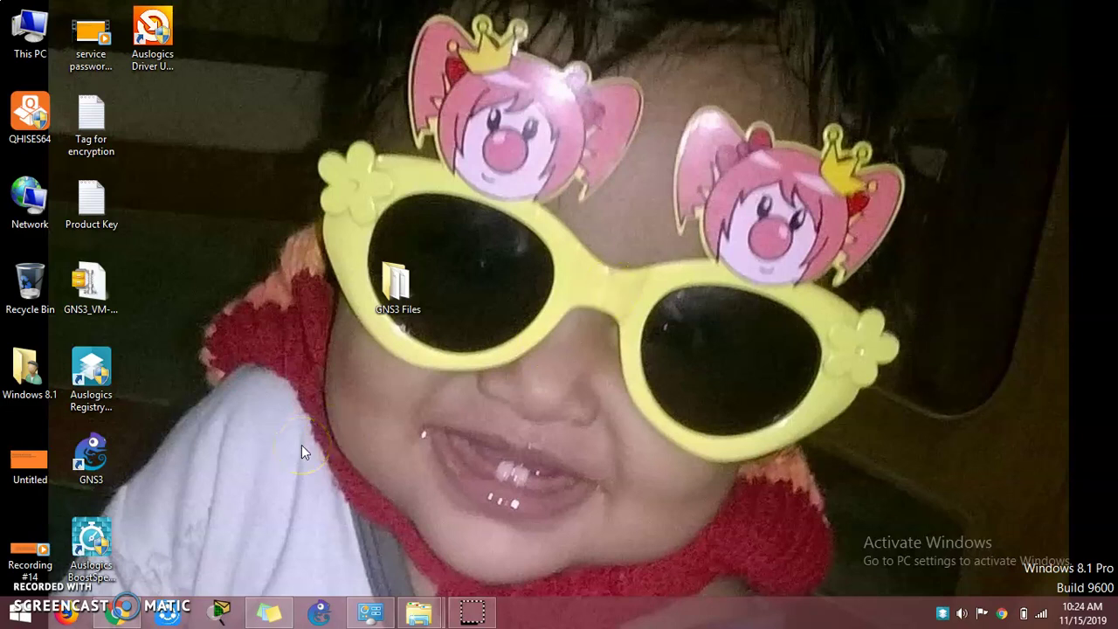
# - Switch to Chrome, close the Screen Recorder page and open gns3.com
pyautogui.click(125, 609)
pyautogui.click(416, 48)
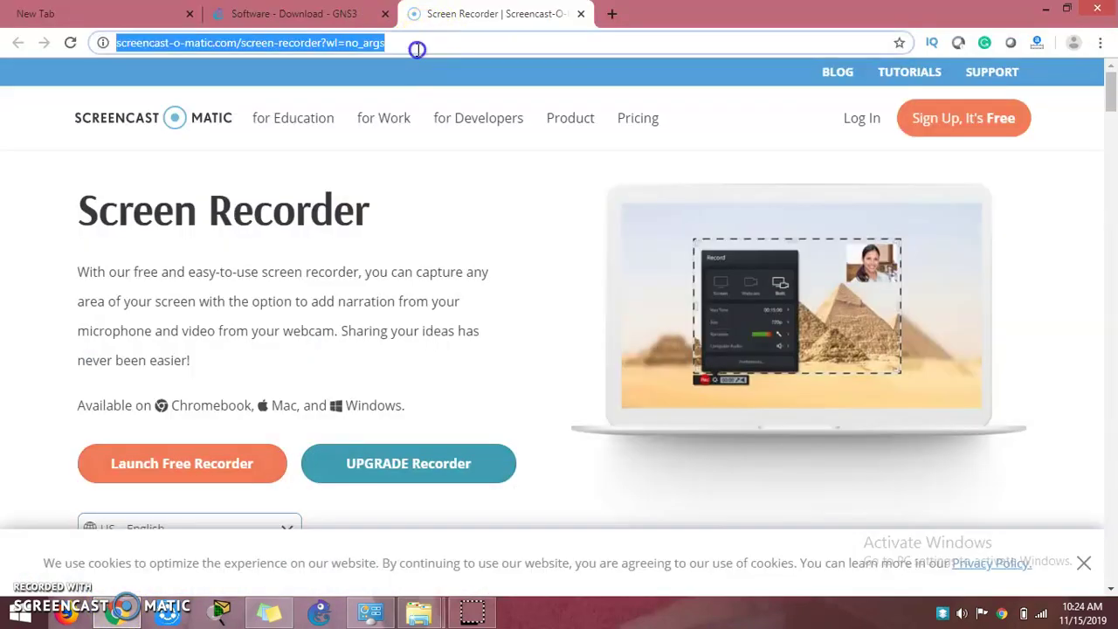
pyautogui.click(581, 13)
pyautogui.click(345, 43)
pyautogui.write('gns')
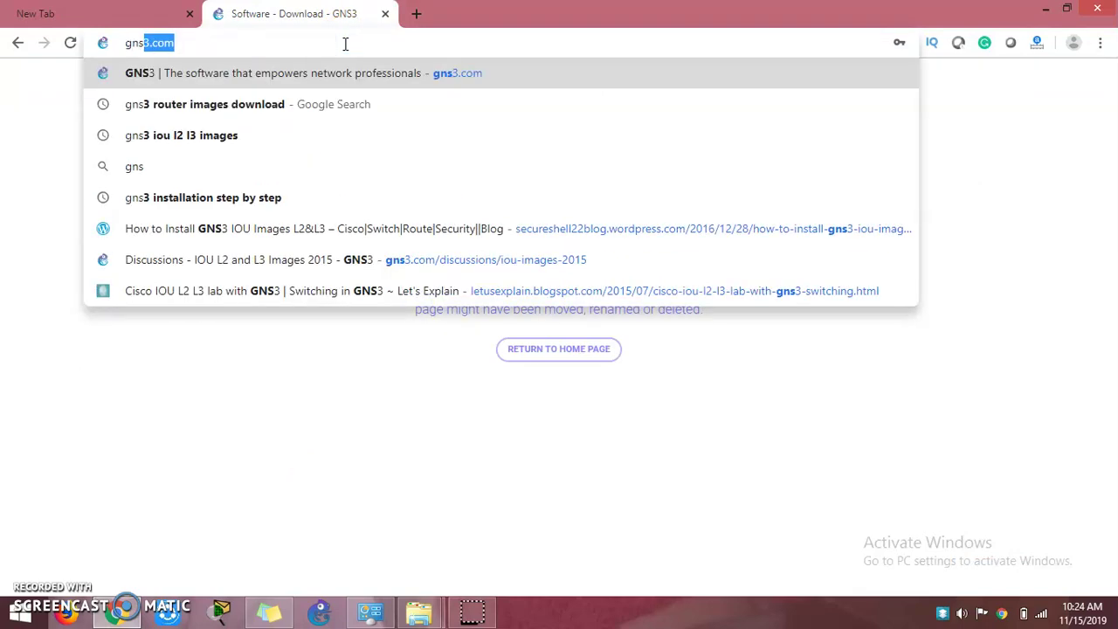
pyautogui.press('Return')
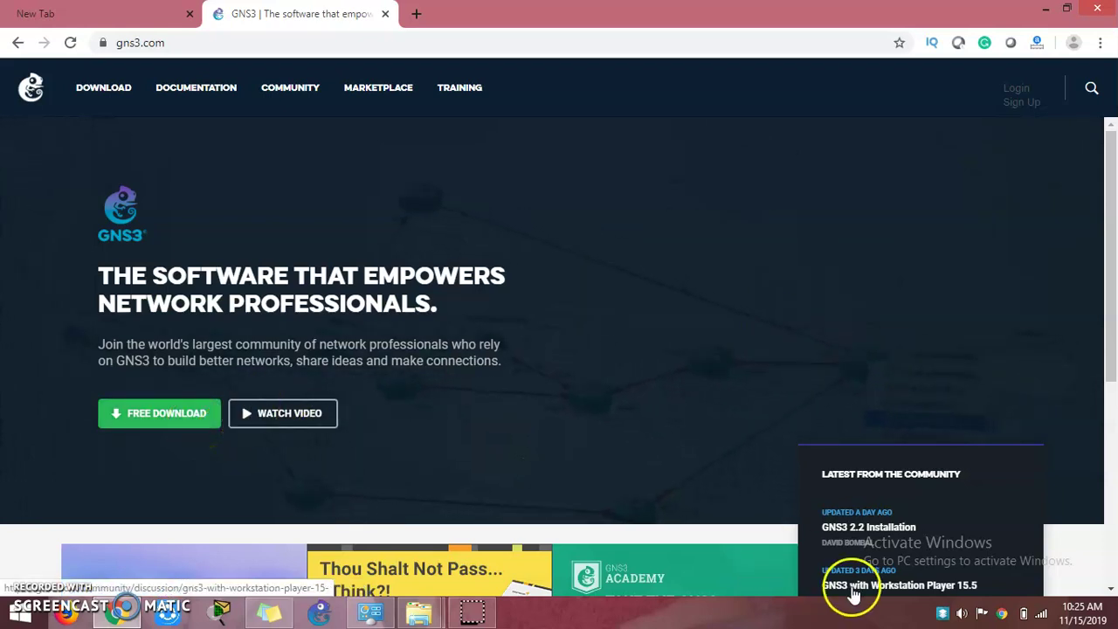
# - Download the Windows installer for GNS3 version 2.2.3 from the GNS3 site
pyautogui.click(191, 419)
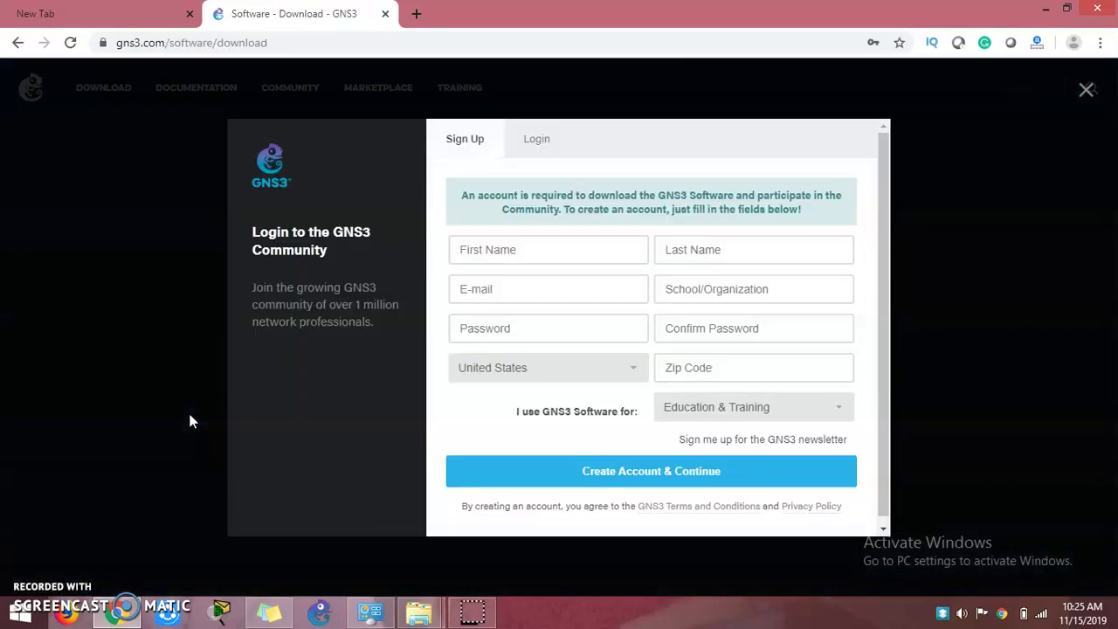
pyautogui.click(375, 291)
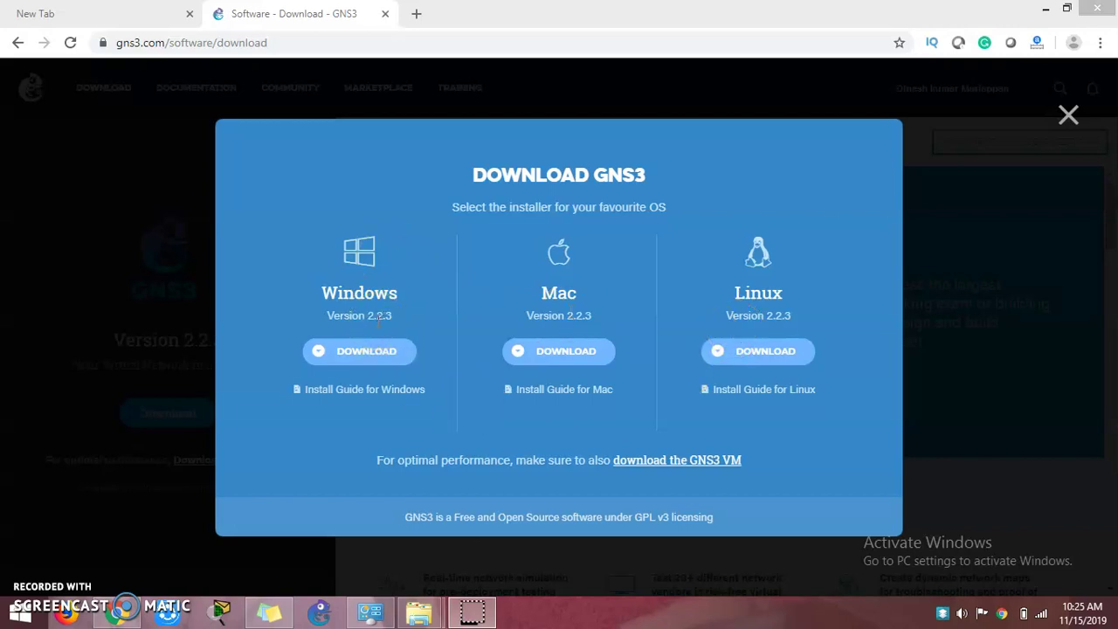
pyautogui.click(375, 357)
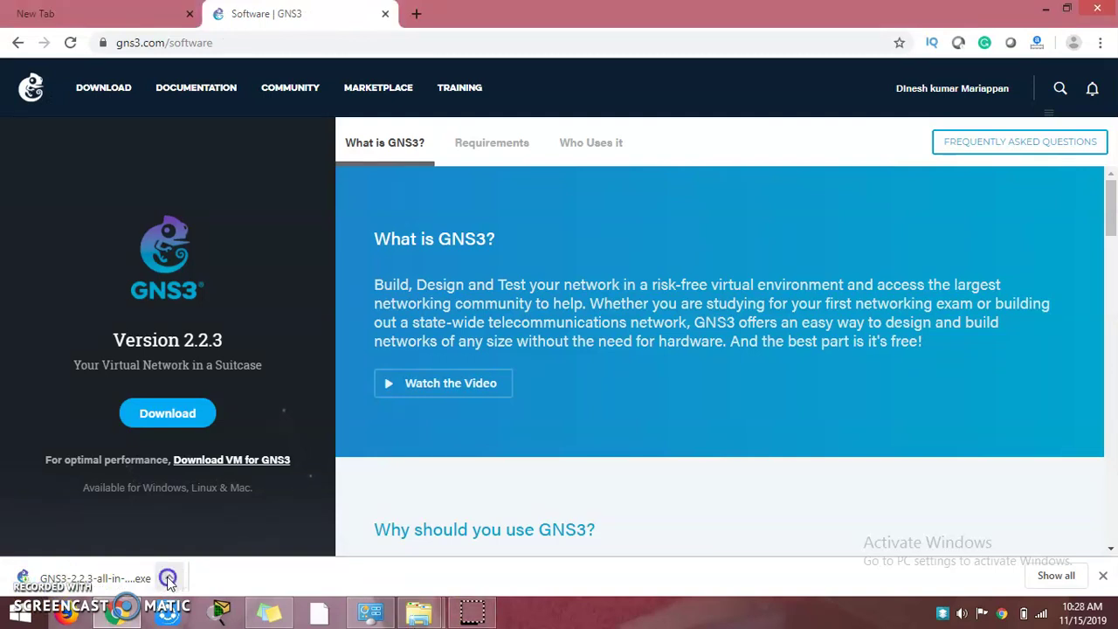
# - Show the downloaded GNS3 2.2.3 installer in its Downloads folder, and minimize that folder window
pyautogui.click(170, 579)
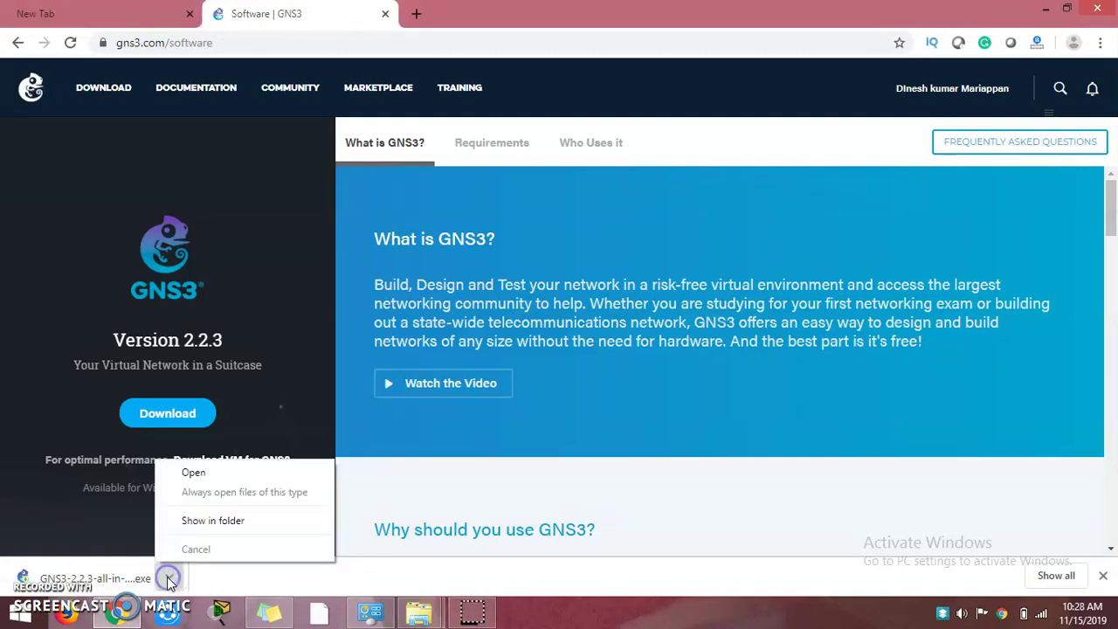
pyautogui.click(215, 522)
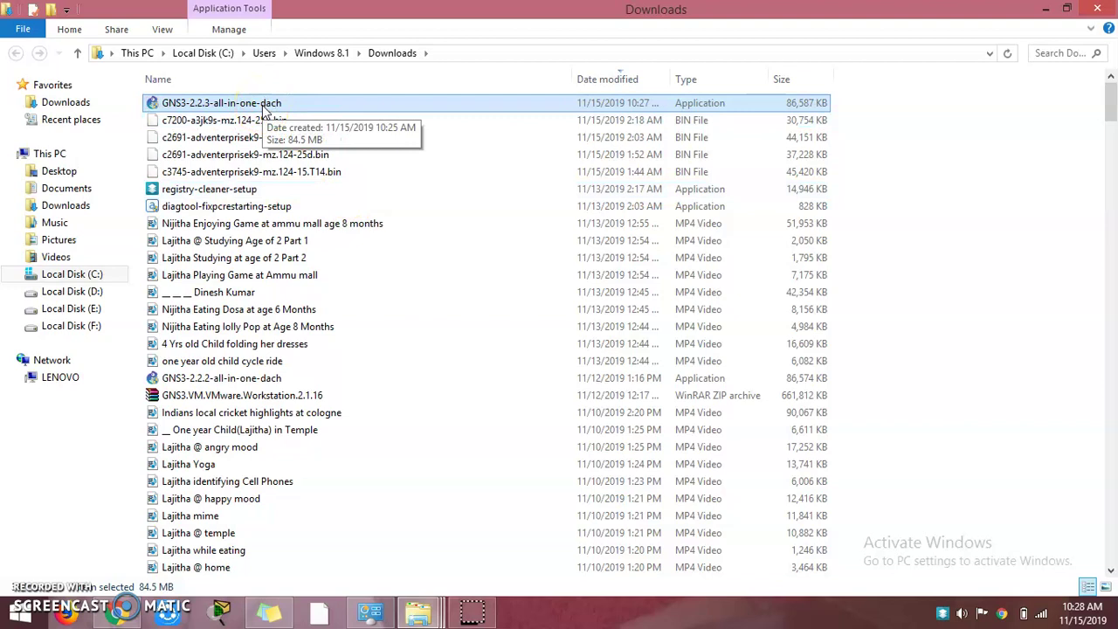
pyautogui.click(1046, 8)
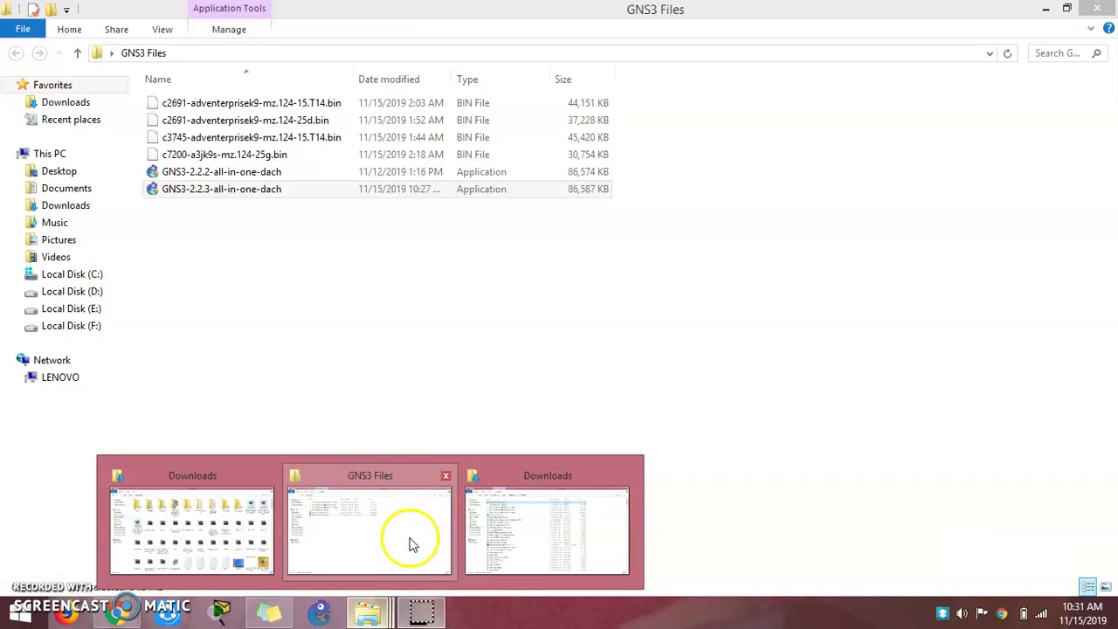
# - Run GNS3-2.2.3-all-in-one-dach from the GNS3 Files folder as administrator
pyautogui.click(420, 540)
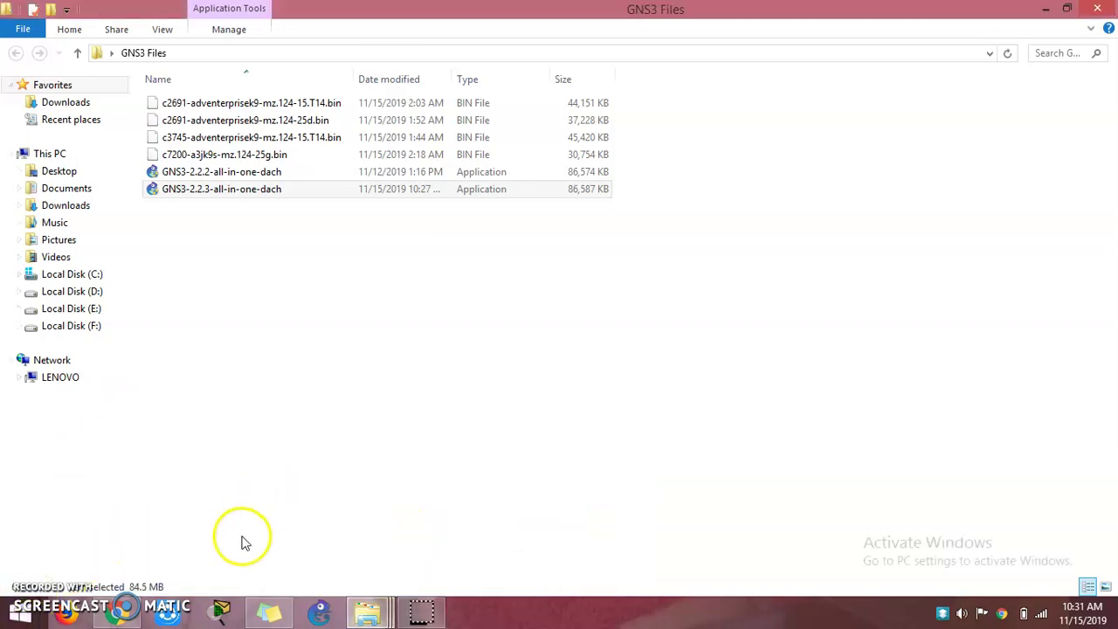
pyautogui.click(421, 613)
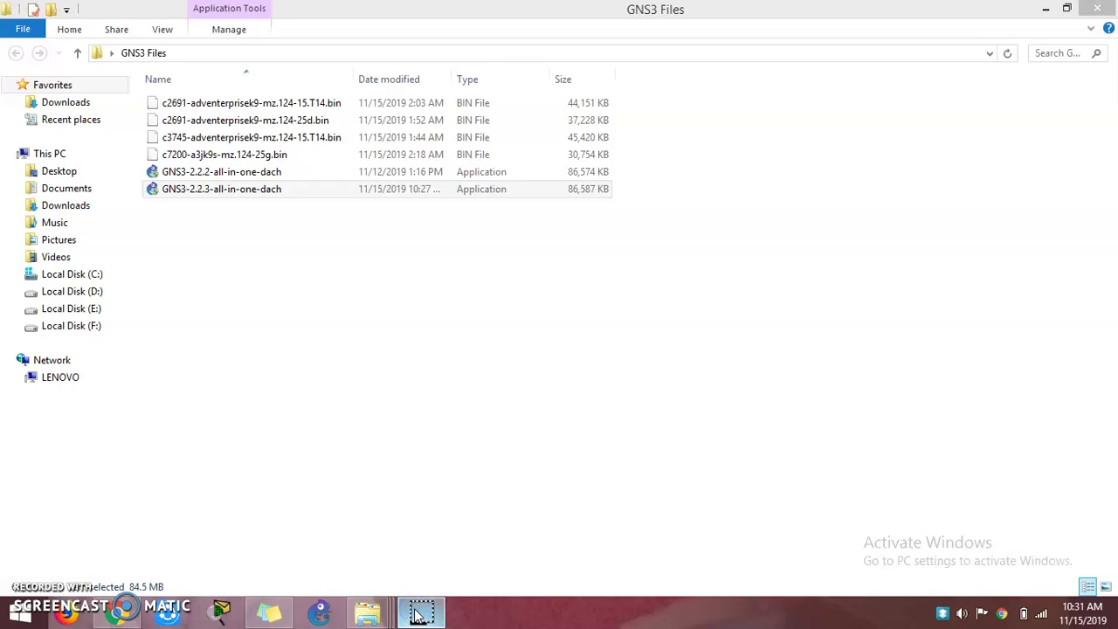
pyautogui.doubleClick(301, 188)
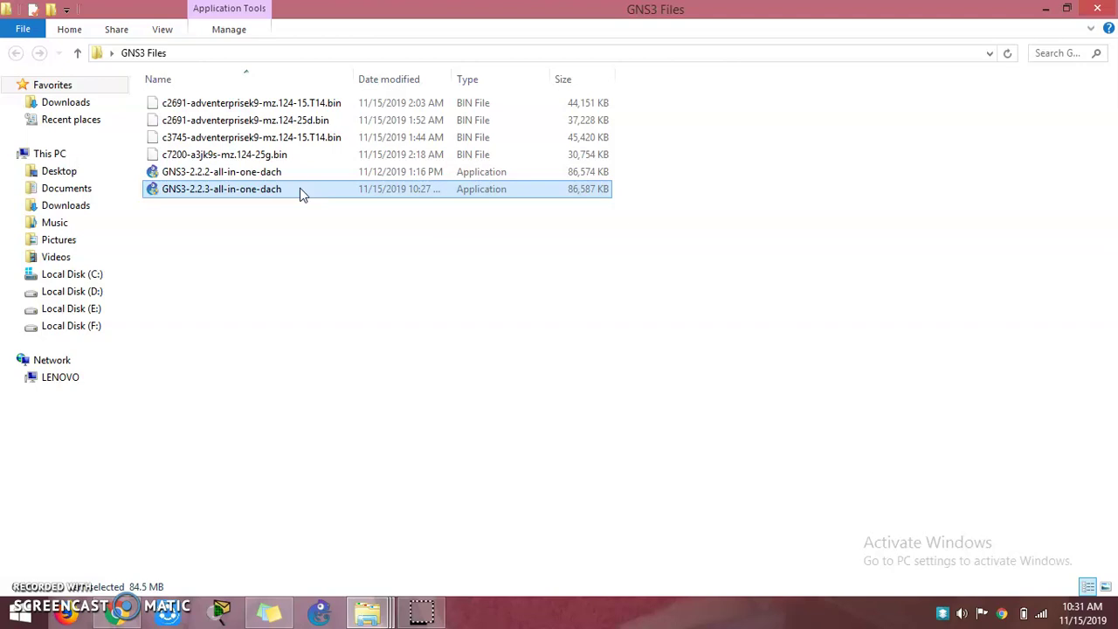
pyautogui.rightClick(299, 189)
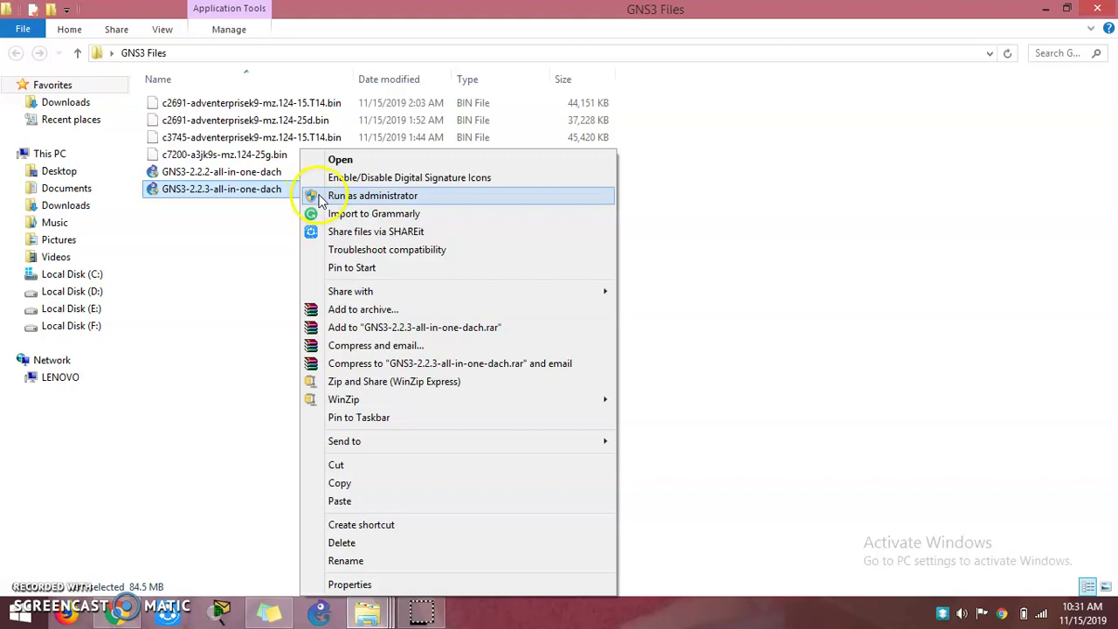
pyautogui.click(319, 196)
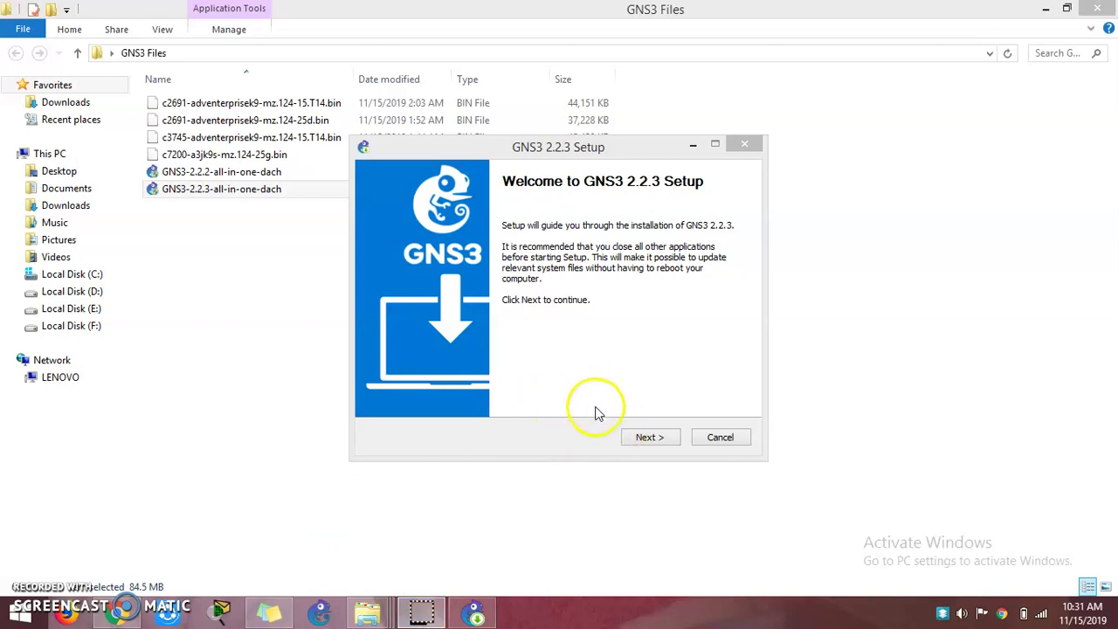
# - Advance the GNS3 setup to the component selection, keeping GNS3 as the Start menu folder
pyautogui.click(650, 439)
pyautogui.click(649, 438)
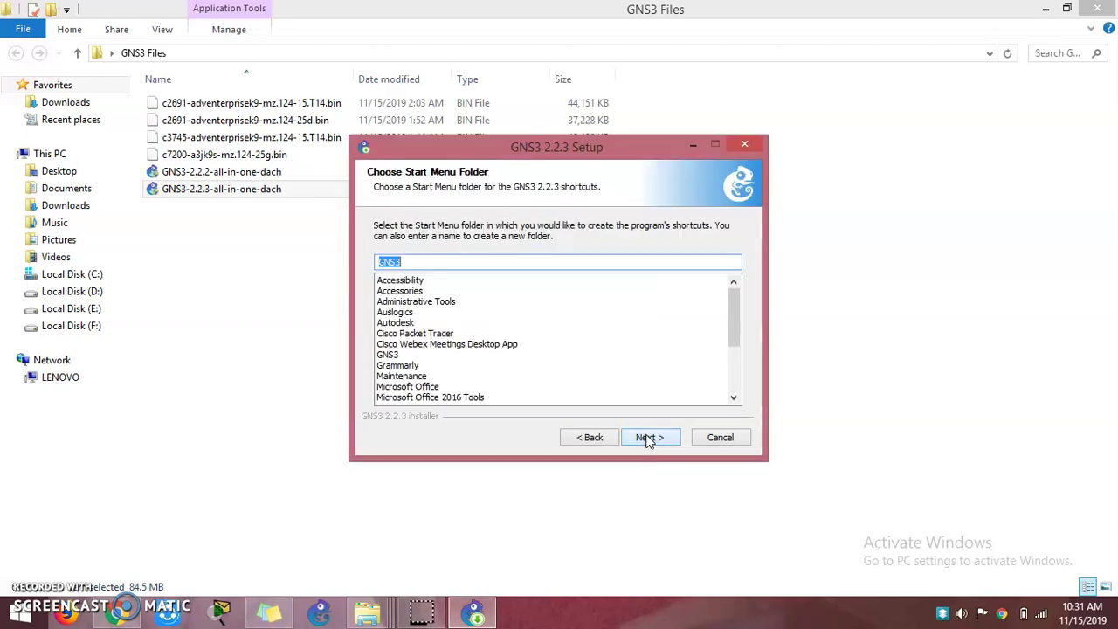
pyautogui.click(649, 439)
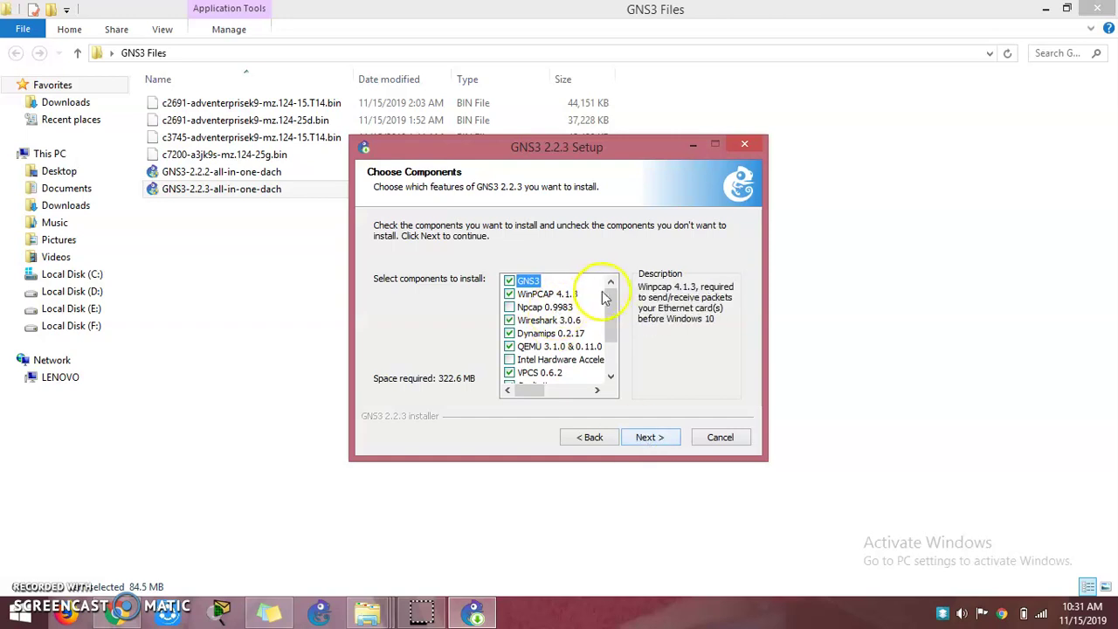
# - Exclude TightVNC Viewer from the components to install and start the GNS3 installation
pyautogui.moveTo(609, 304); pyautogui.dragTo(611, 350)
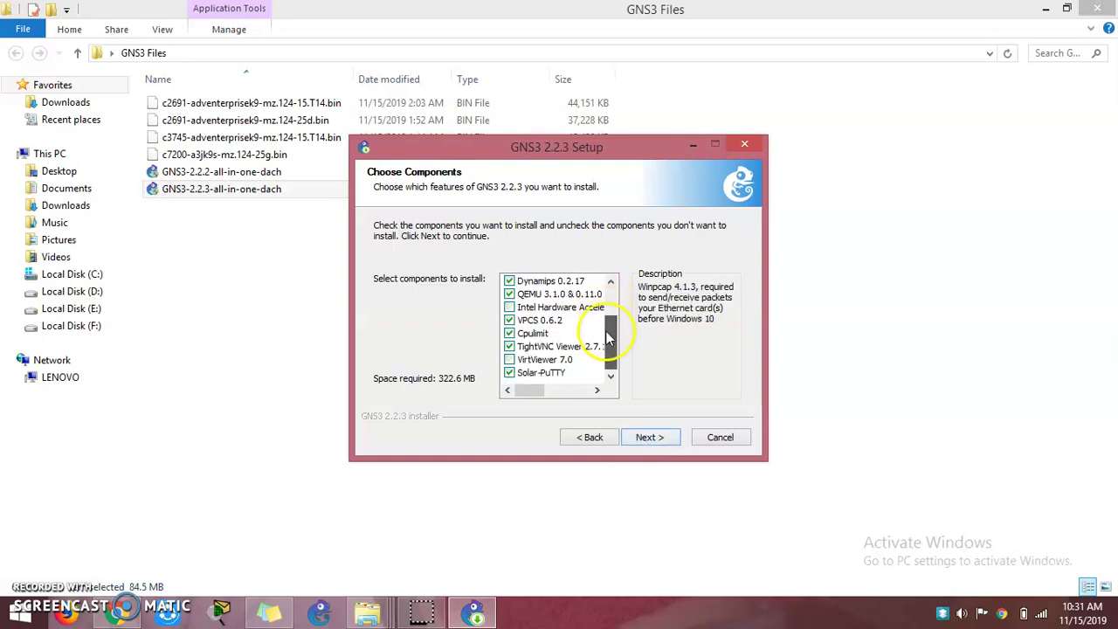
pyautogui.click(510, 347)
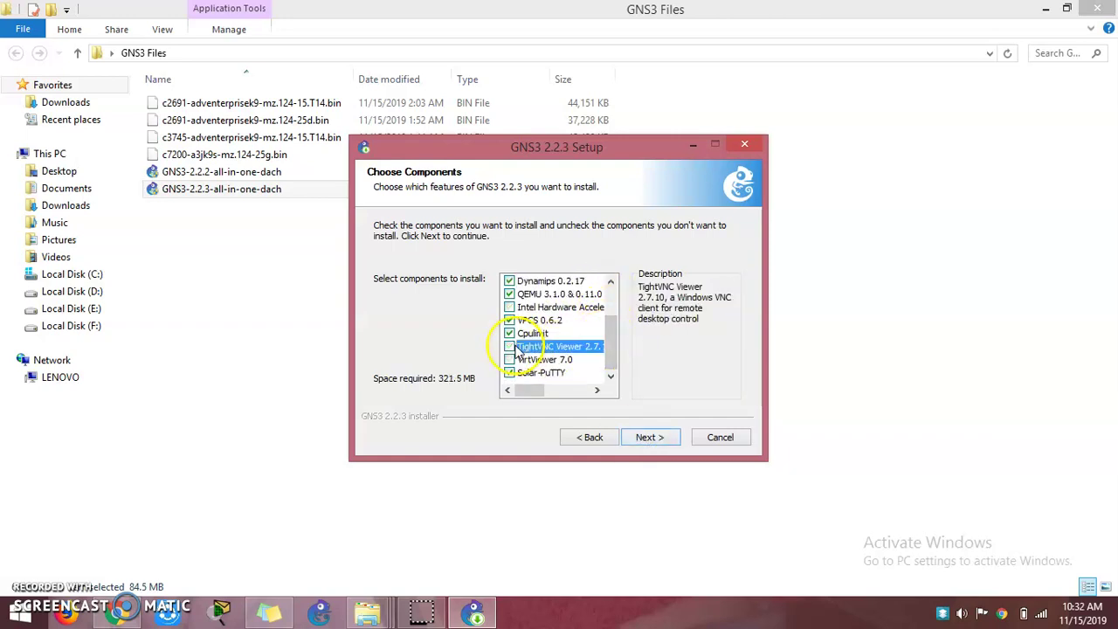
pyautogui.click(669, 441)
pyautogui.click(673, 445)
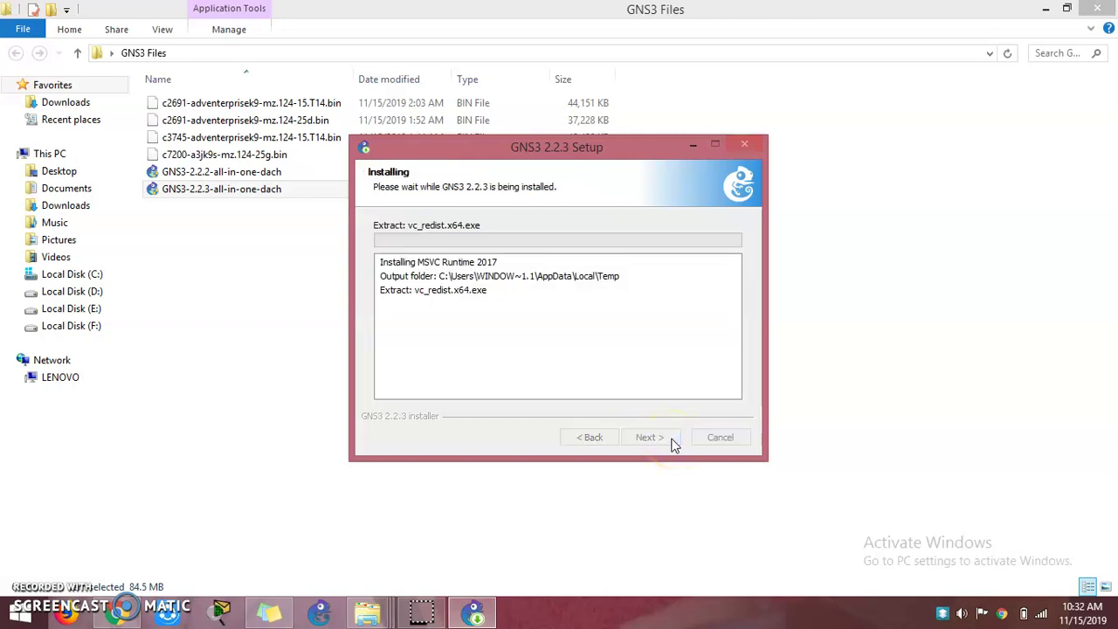
# - Restore the GNS3 Files window to a smaller size and arrange it side by side with the GNS3 setup window on the desktop
pyautogui.click(1107, 616)
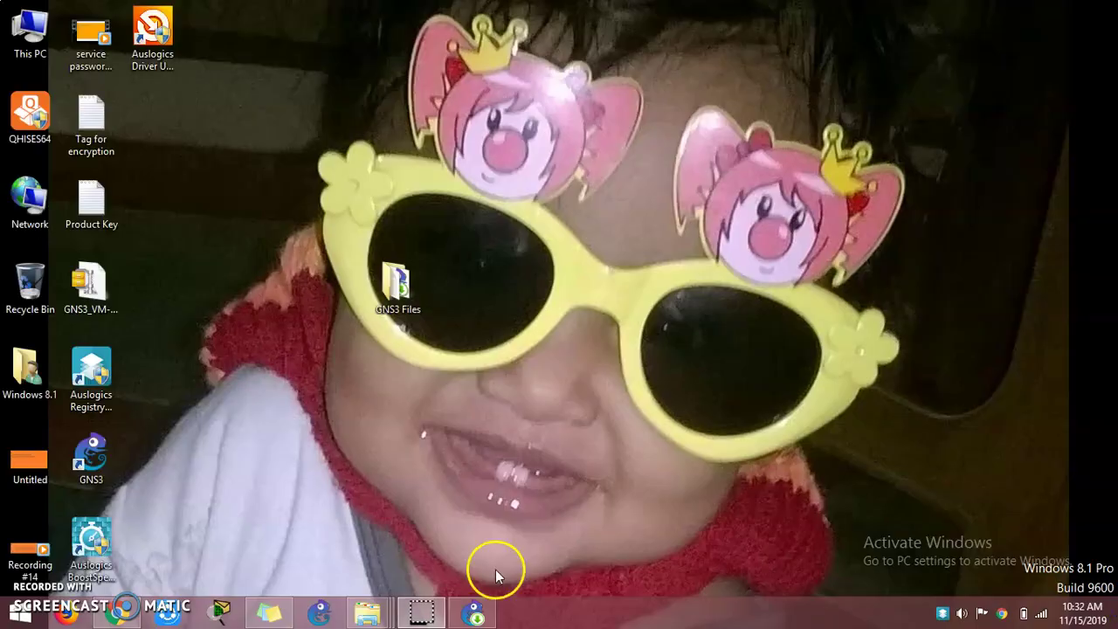
pyautogui.click(474, 615)
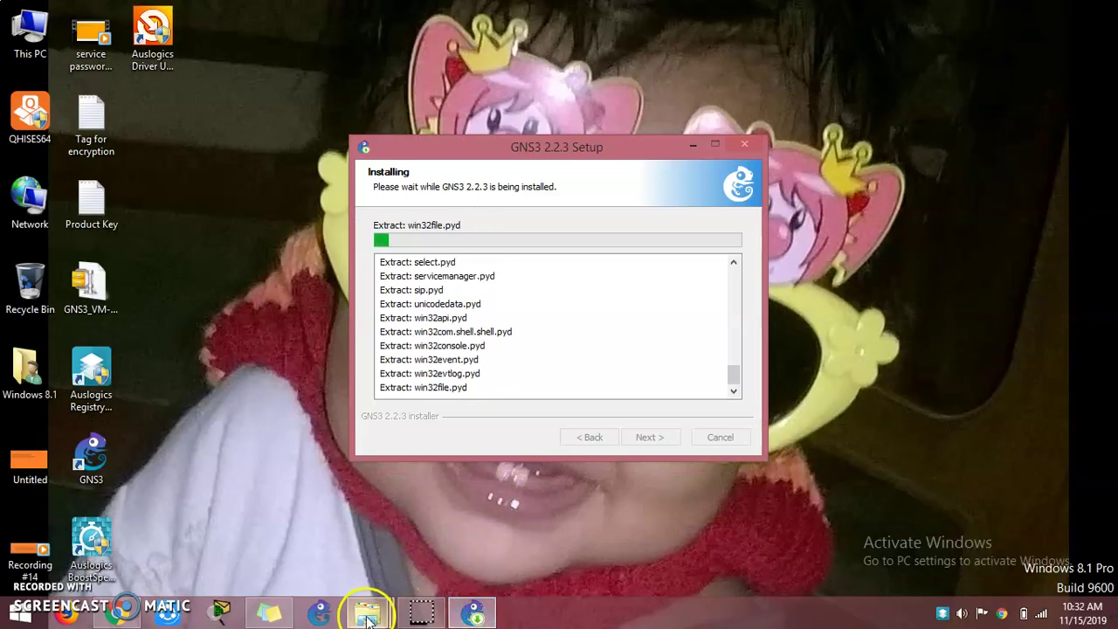
pyautogui.moveTo(367, 614)
pyautogui.click(451, 498)
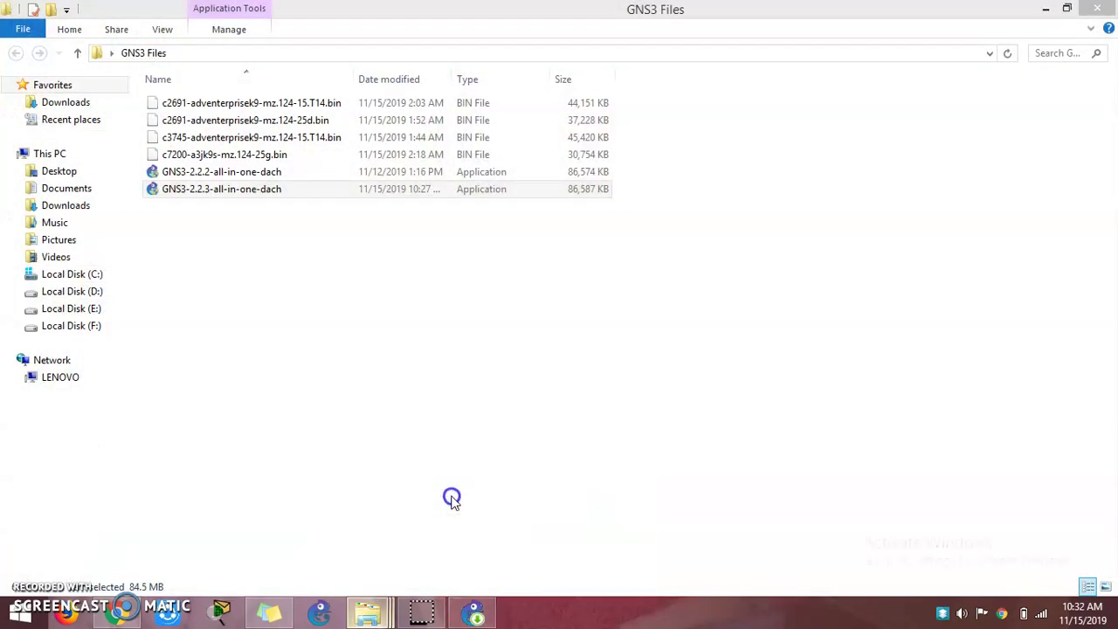
pyautogui.click(1067, 9)
pyautogui.moveTo(218, 54); pyautogui.dragTo(753, 73)
pyautogui.moveTo(436, 145); pyautogui.dragTo(271, 127)
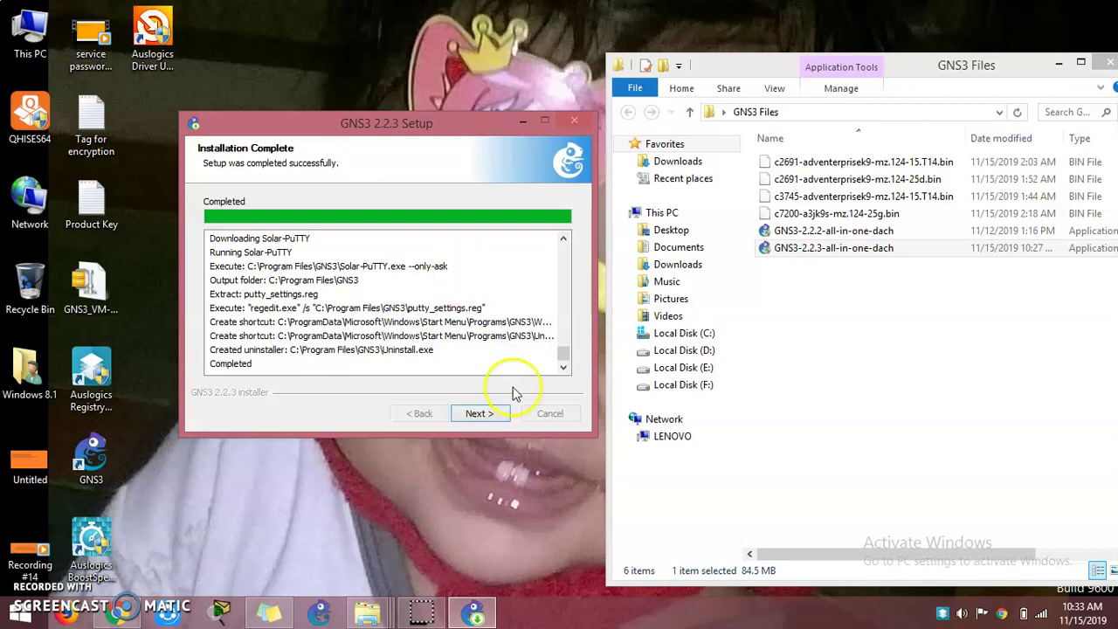
# - Decline the free Solarwinds Standard Toolset license, finish the setup with Start GNS3 enabled, and clear the browser from view
pyautogui.click(495, 417)
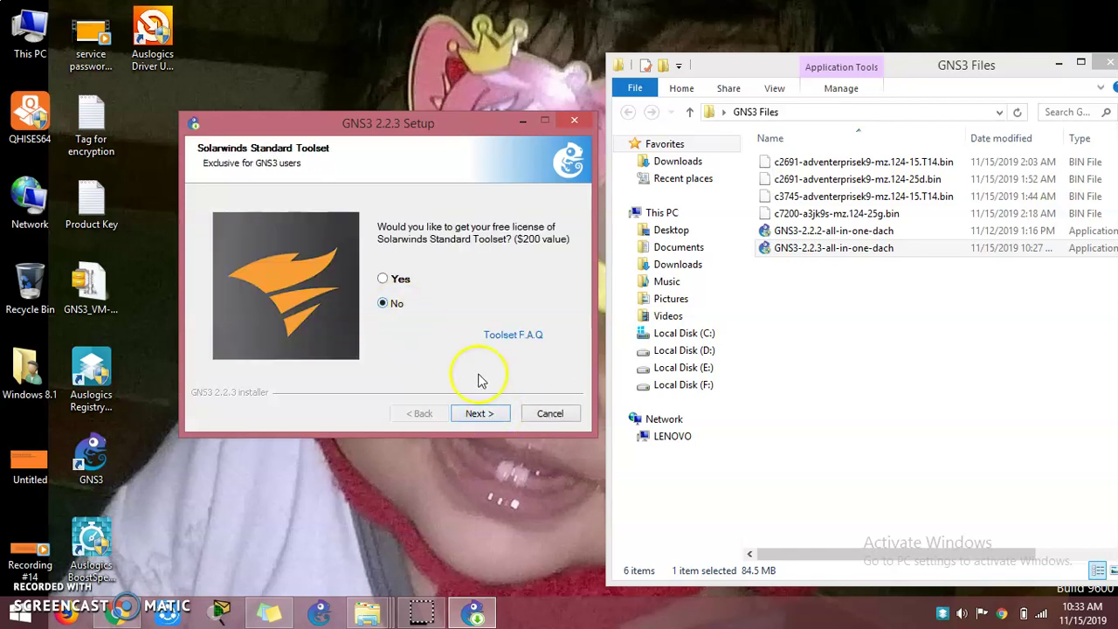
pyautogui.click(490, 413)
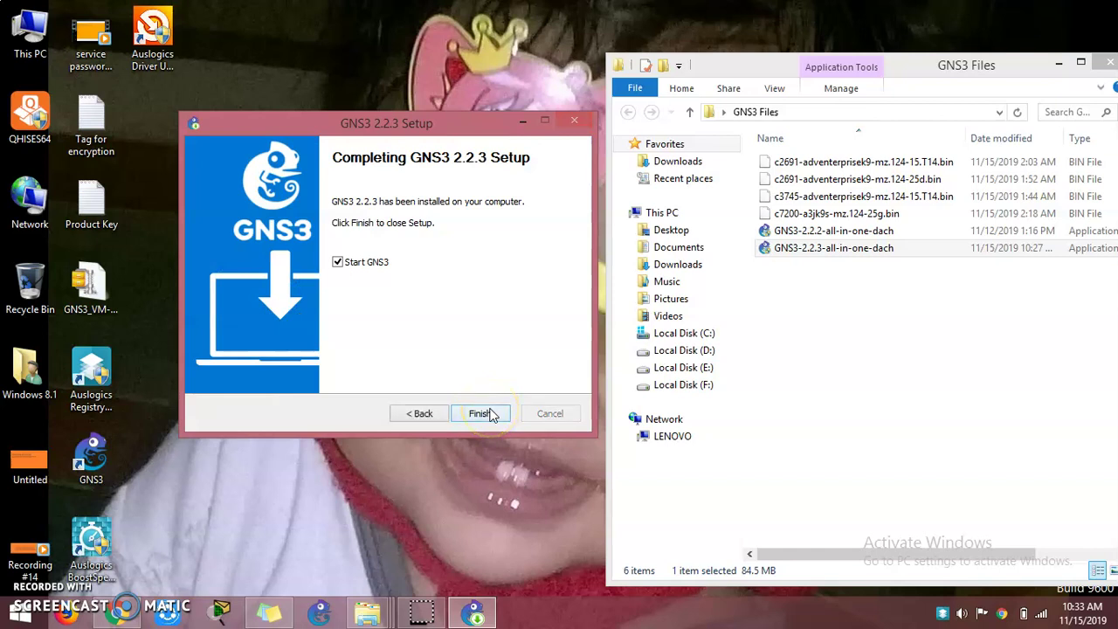
pyautogui.click(483, 414)
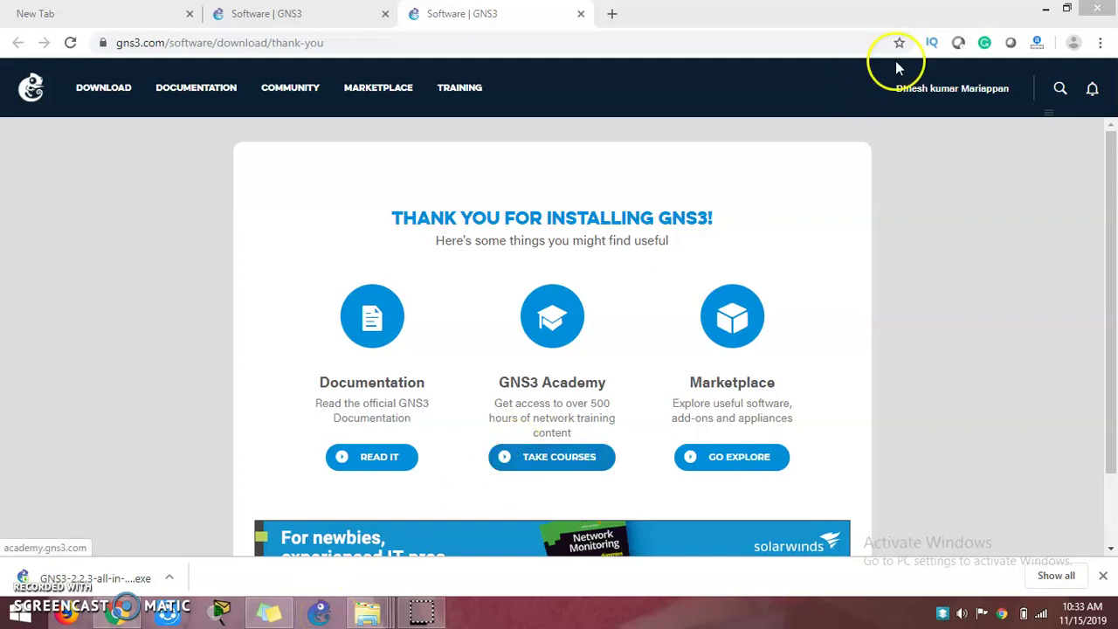
pyautogui.click(1114, 620)
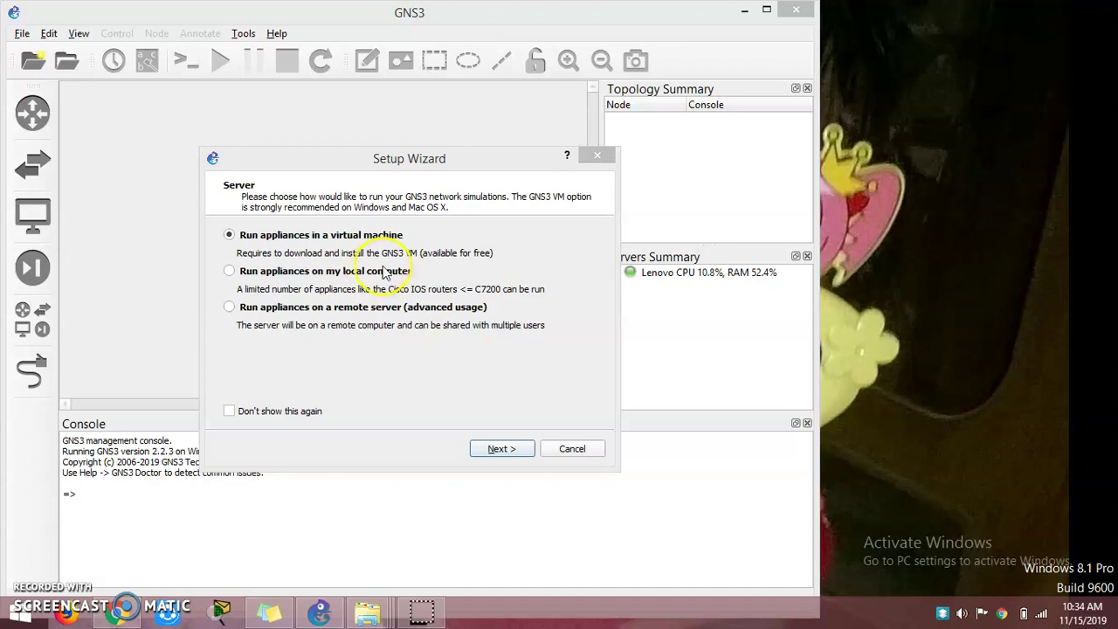
# - Choose to run appliances on the local computer in the GNS3 Setup Wizard and continue to the local server configuration
pyautogui.click(494, 300)
pyautogui.click(494, 306)
pyautogui.moveTo(489, 336); pyautogui.dragTo(435, 336)
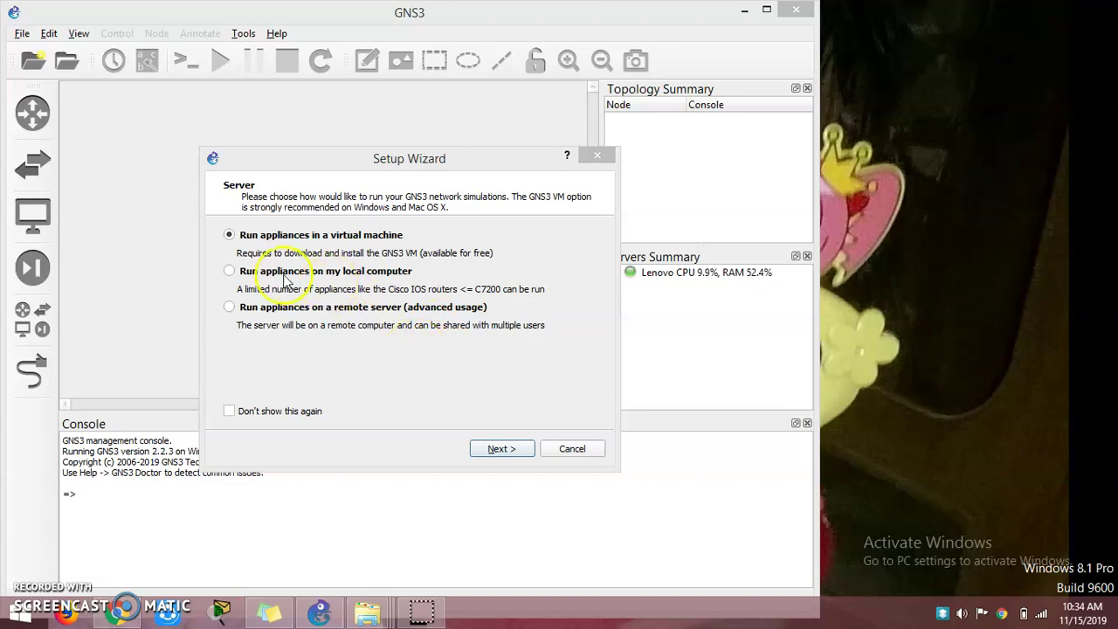
pyautogui.click(230, 272)
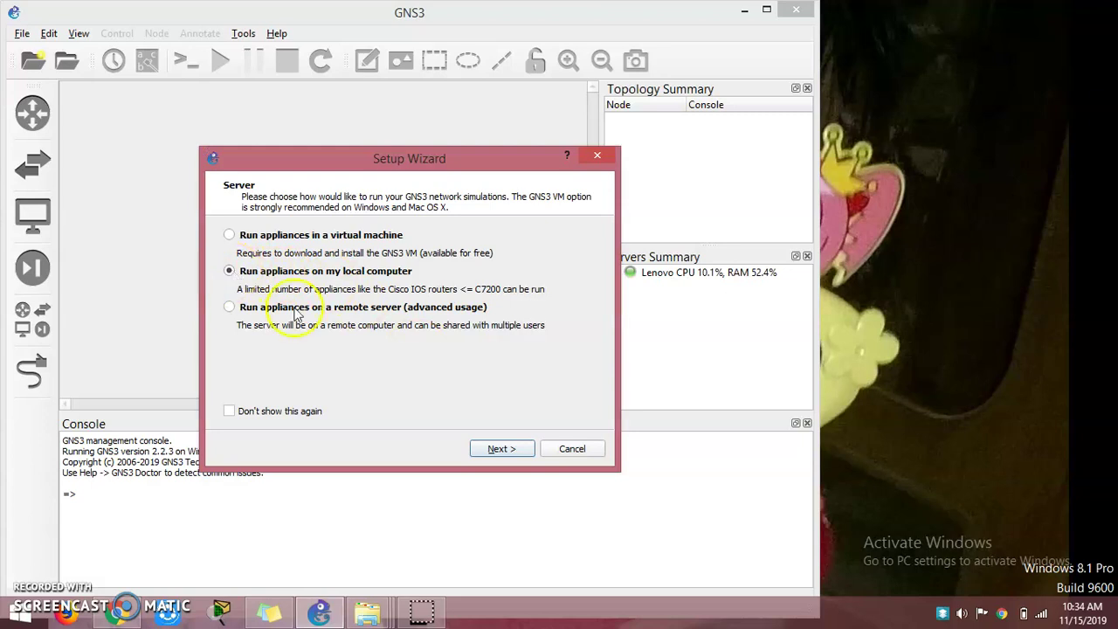
pyautogui.click(500, 449)
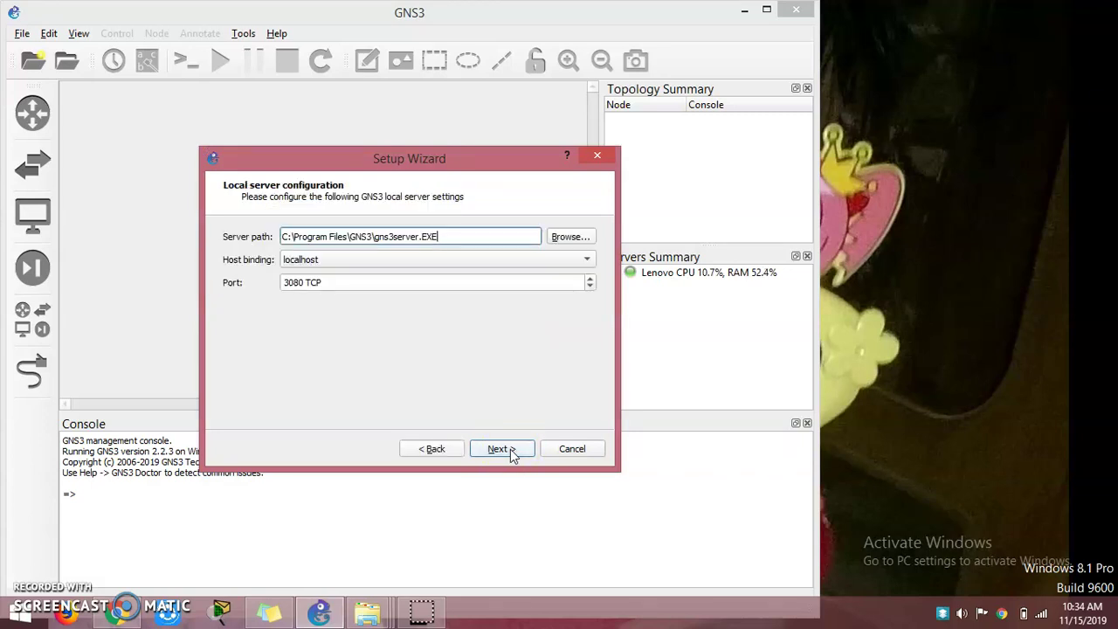
# - Accept the local server path C:\Program Files\GNS3\gns3server.EXE, localhost binding and port 3080 TCP, and proceed through validation to the summary
pyautogui.click(425, 250)
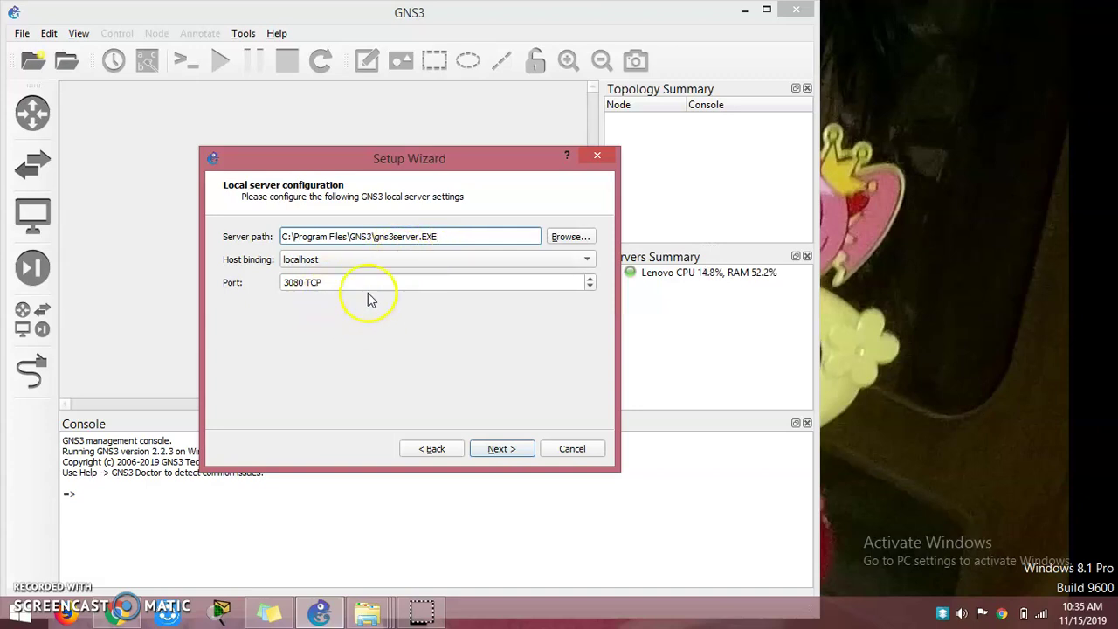
pyautogui.click(500, 449)
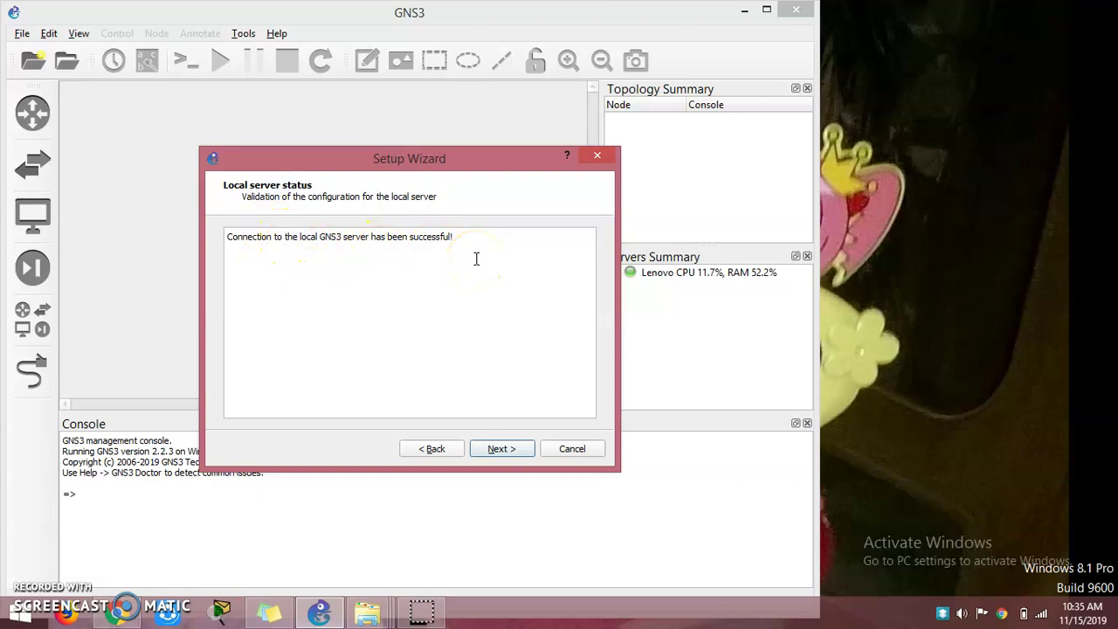
pyautogui.click(502, 452)
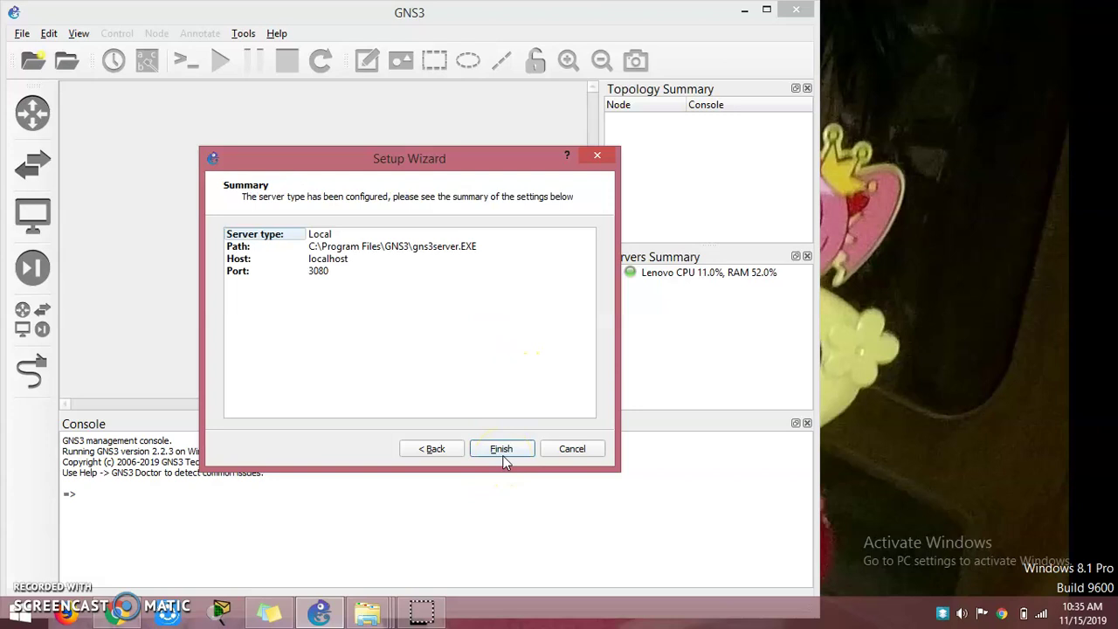
# - Finish the Setup Wizard with the summarized local server settings
pyautogui.click(511, 456)
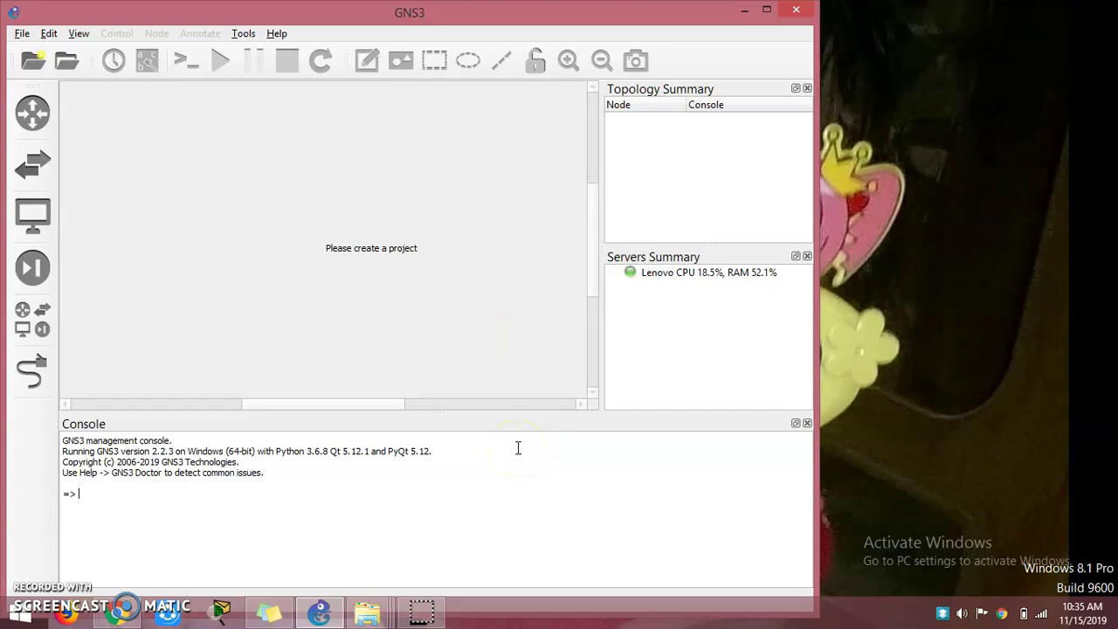
pyautogui.click(455, 437)
# - Look through the router, switch, end device, security device and all-devices lists, and activate the link tool
pyautogui.click(39, 128)
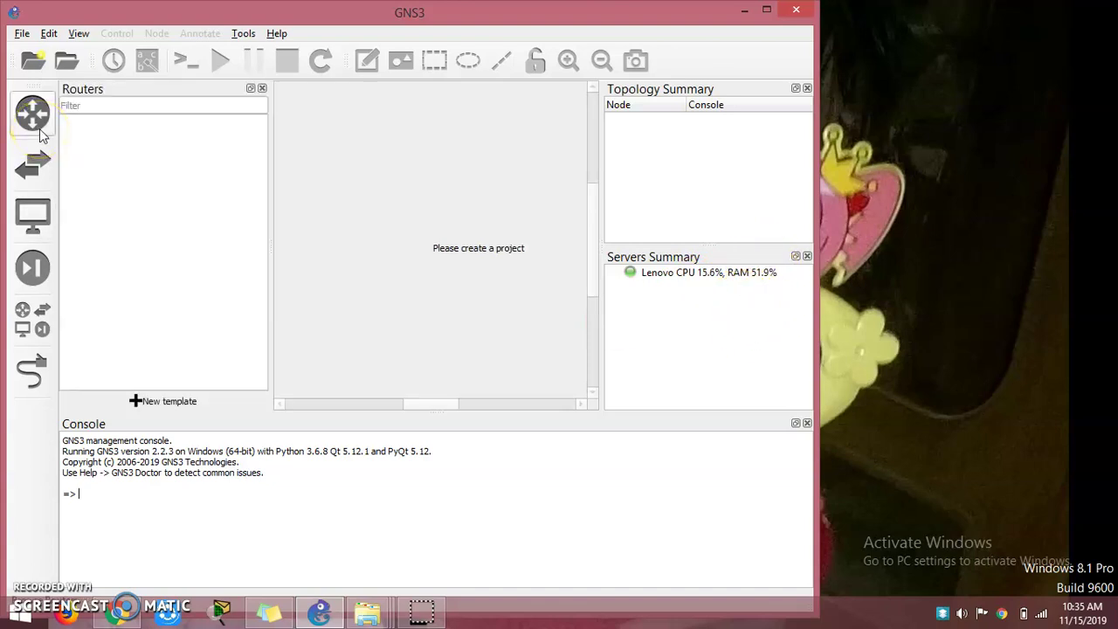
pyautogui.click(40, 164)
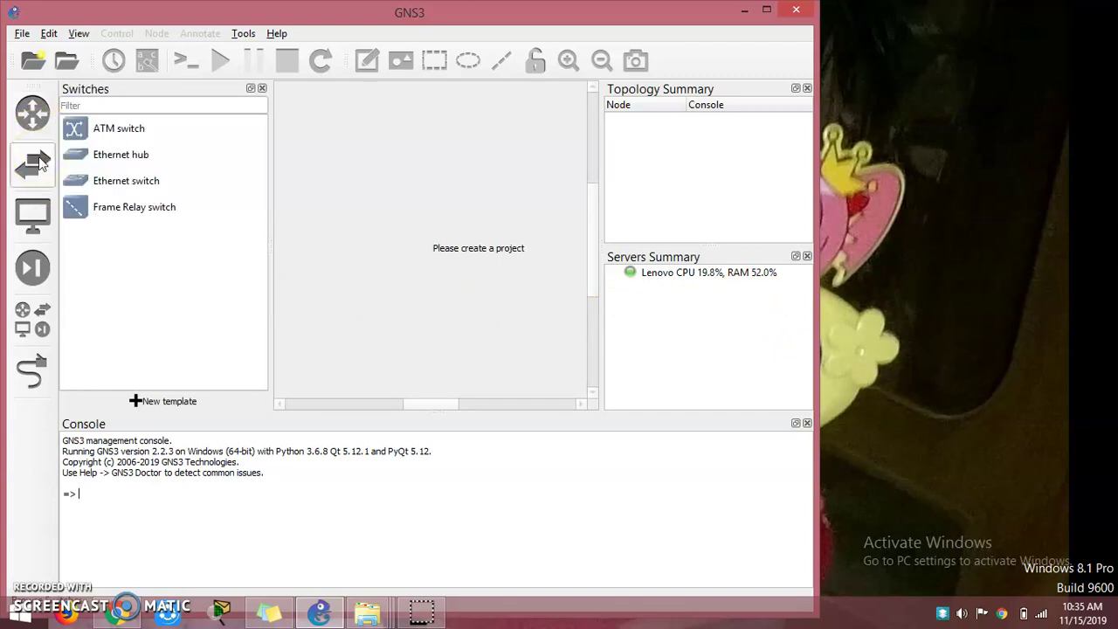
pyautogui.click(35, 214)
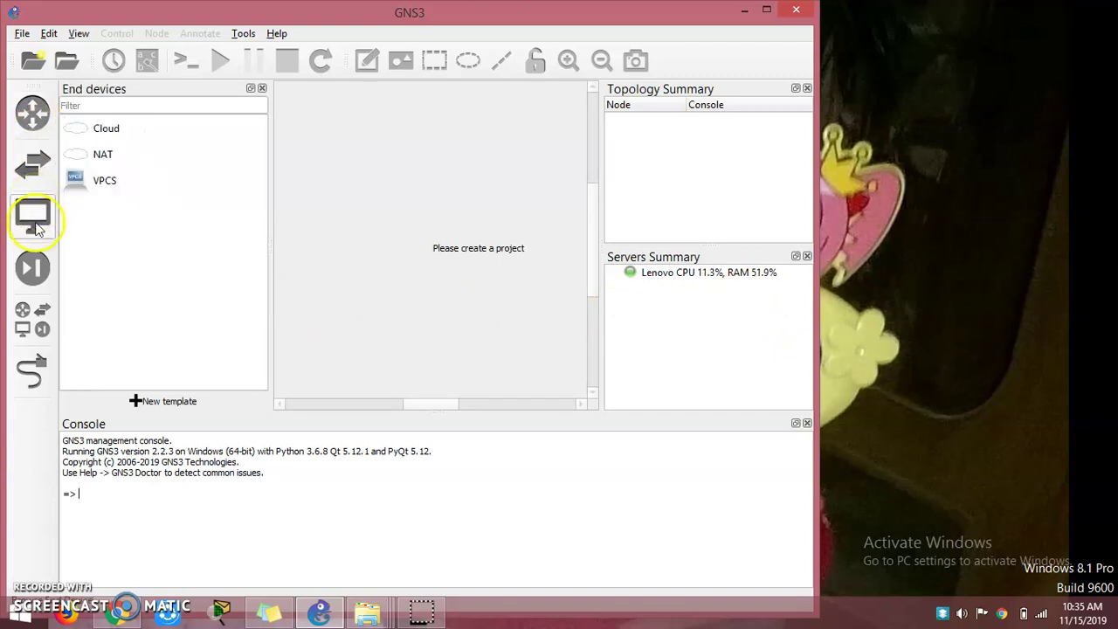
pyautogui.click(37, 253)
pyautogui.click(42, 316)
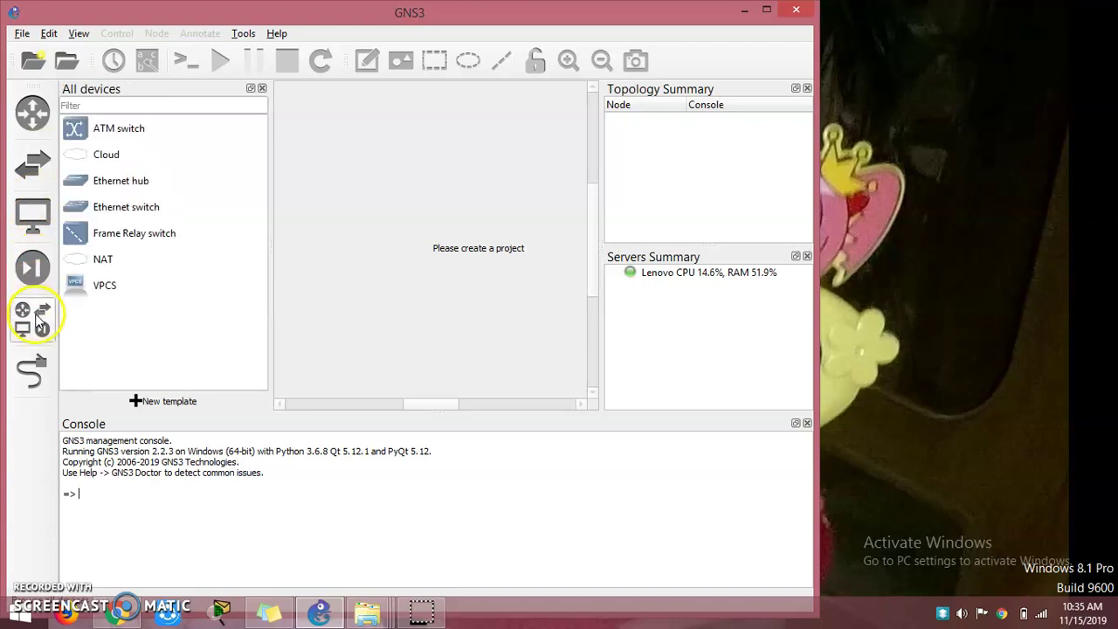
pyautogui.click(37, 366)
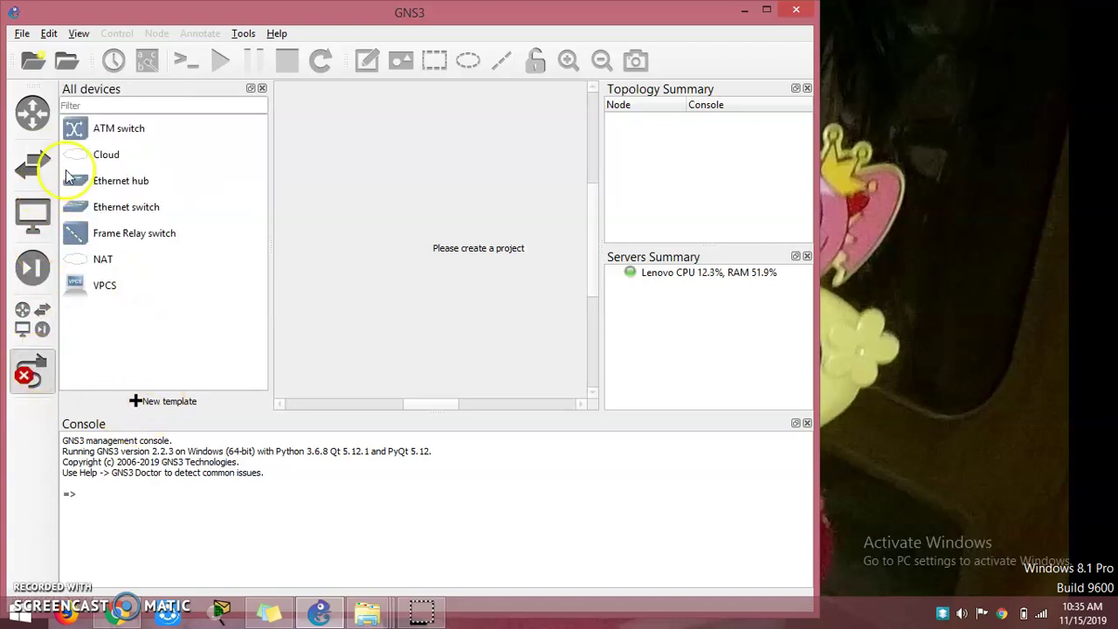
# - Open the GNS3 preferences at the Dynamips IOS router templates page
pyautogui.click(21, 33)
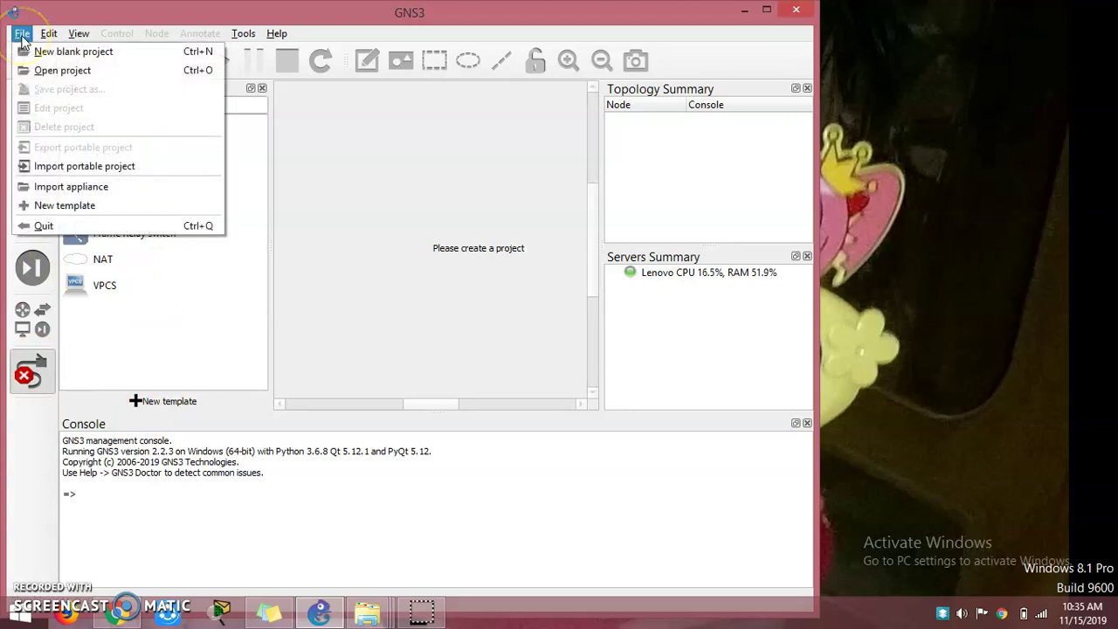
pyautogui.moveTo(48, 35)
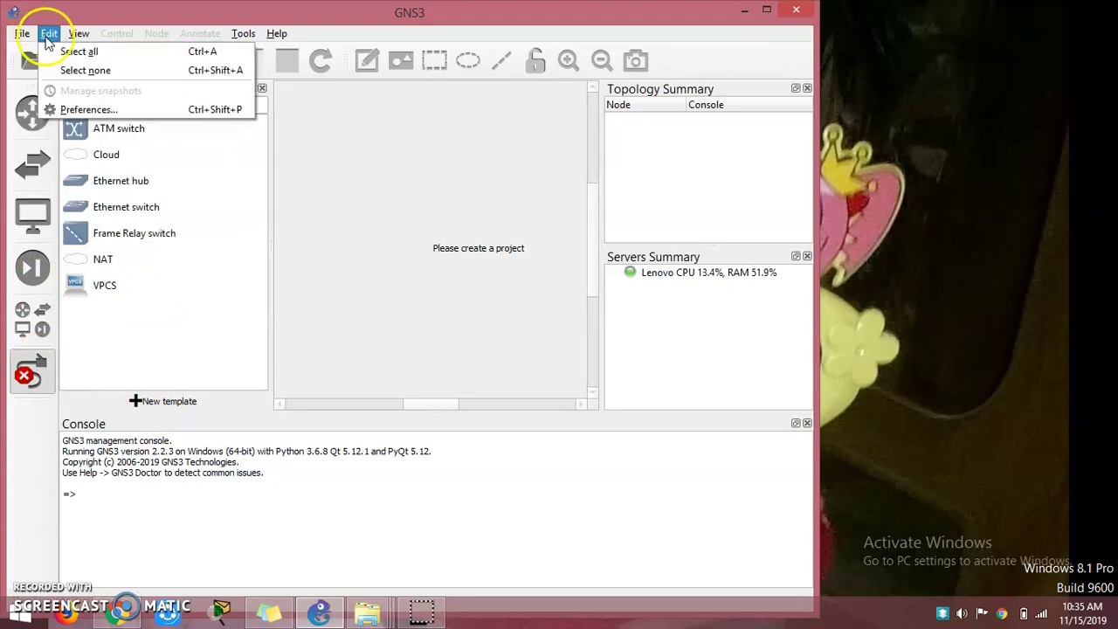
pyautogui.click(63, 110)
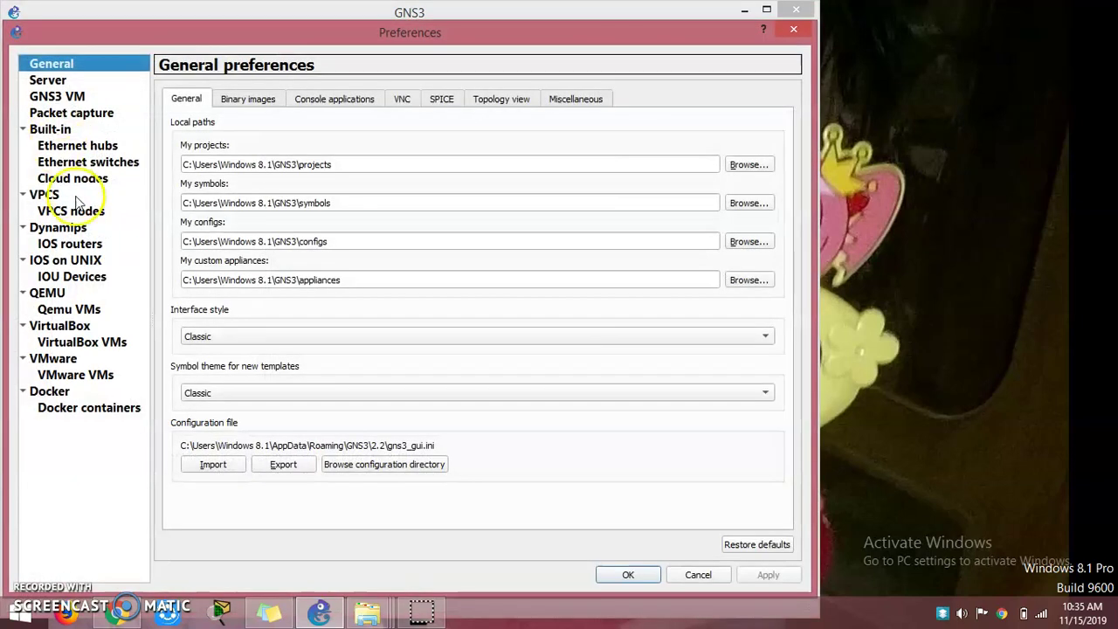
pyautogui.click(70, 246)
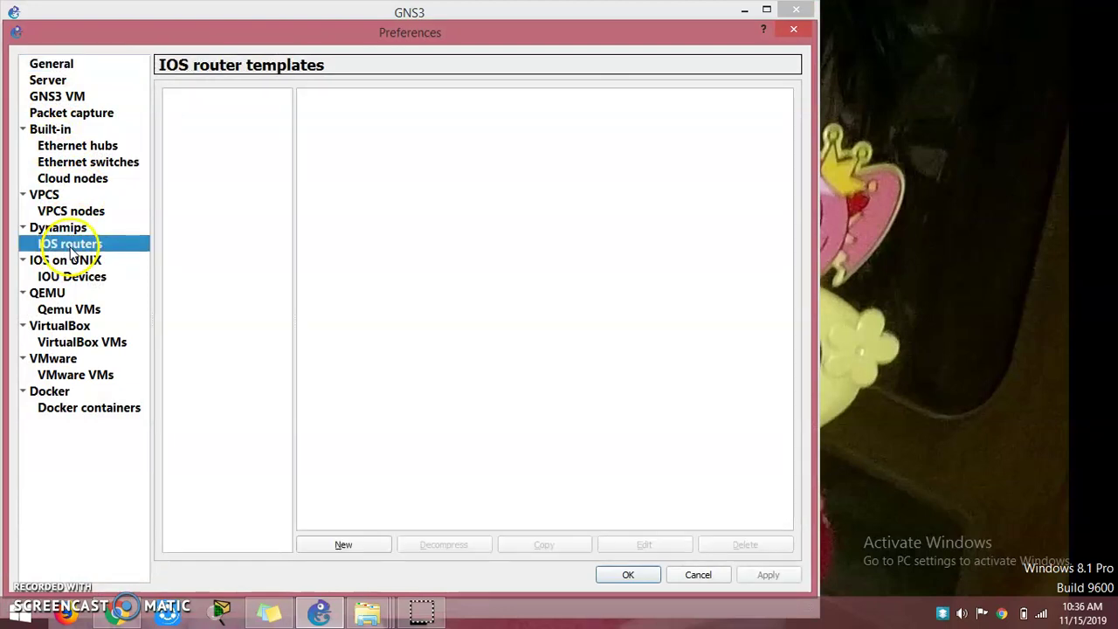
pyautogui.click(58, 227)
pyautogui.click(69, 246)
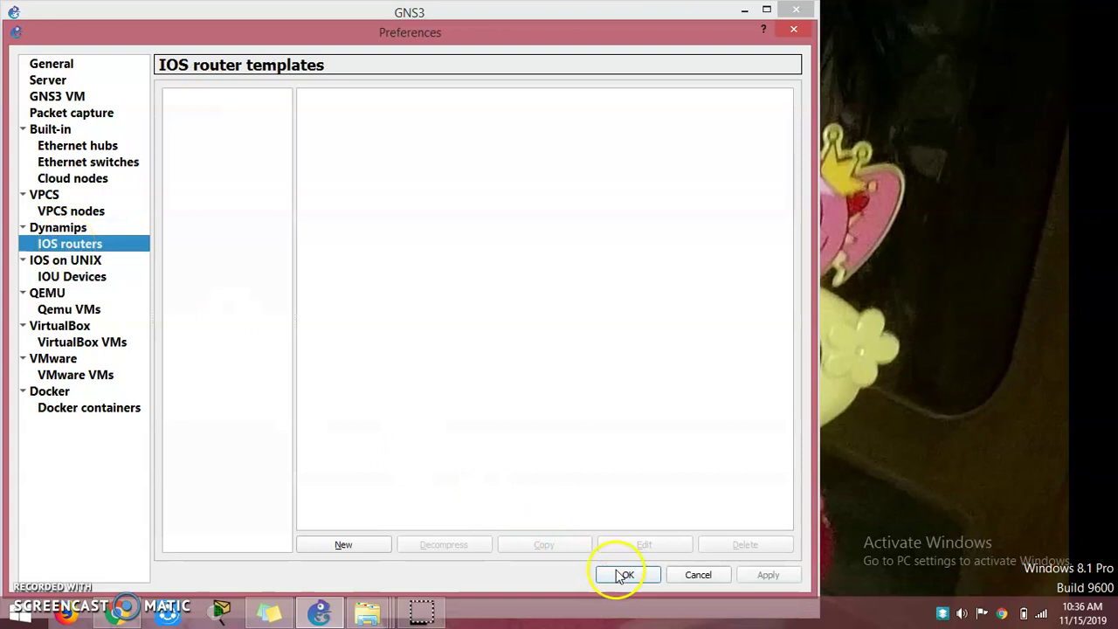
# - Start a new IOS router template from the new image c3745-adventerprisek9-mz.124-25d.image and agree to decompress it
pyautogui.click(380, 547)
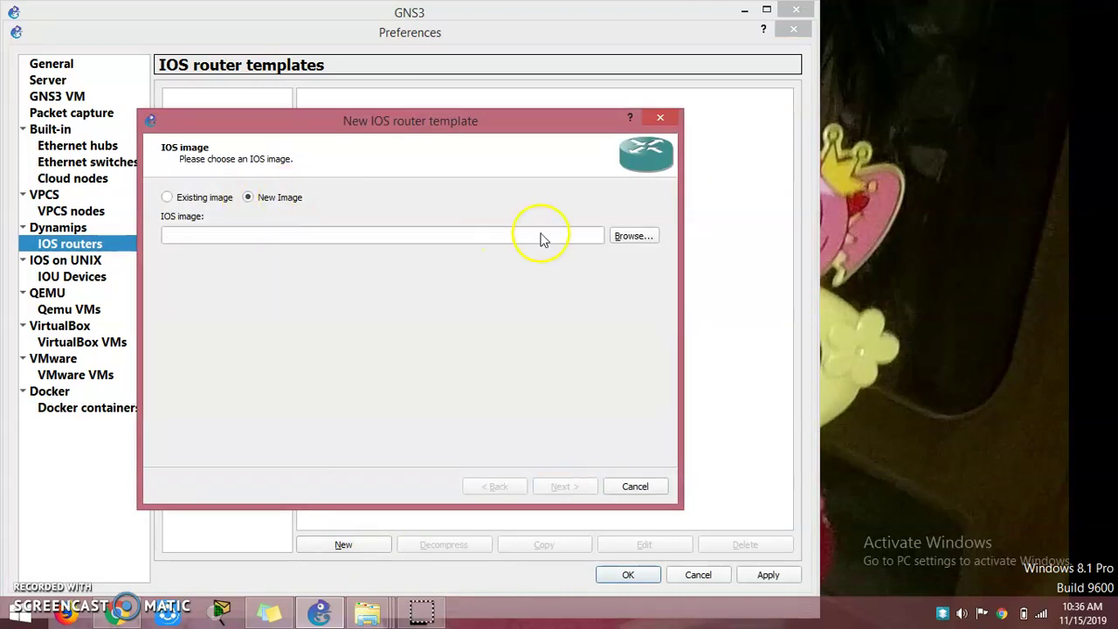
pyautogui.click(640, 238)
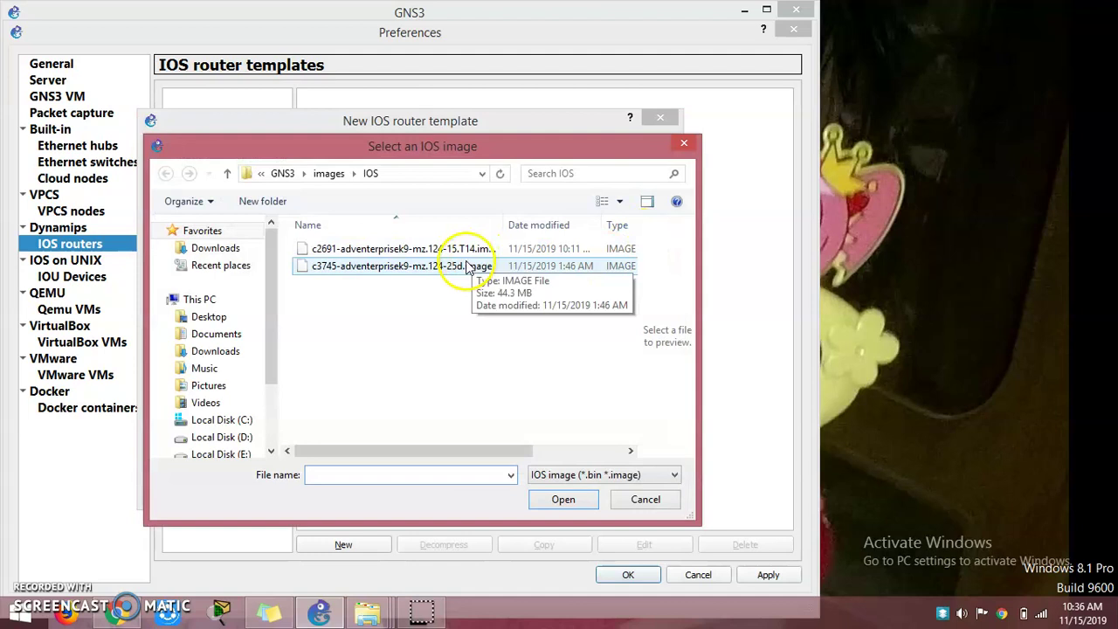
pyautogui.click(463, 267)
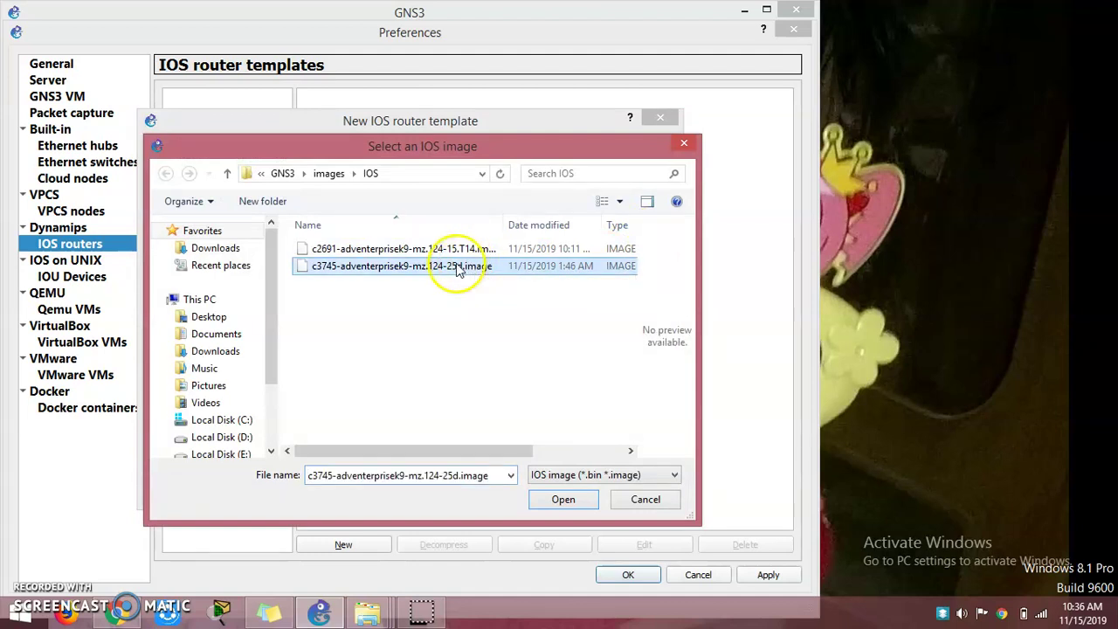
pyautogui.click(563, 500)
pyautogui.click(588, 229)
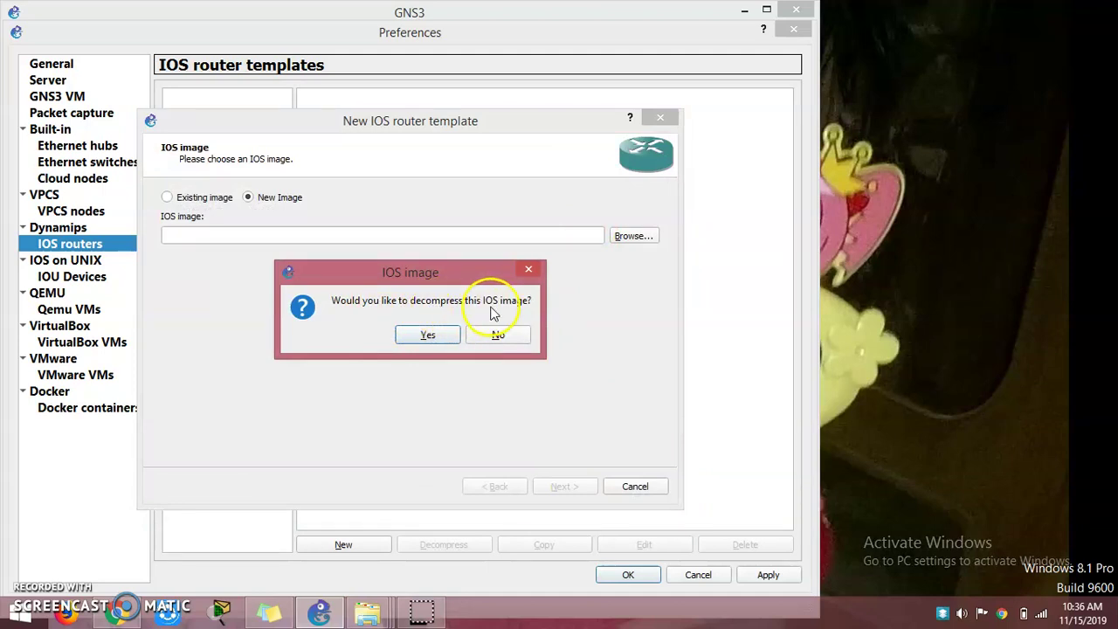
pyautogui.click(443, 340)
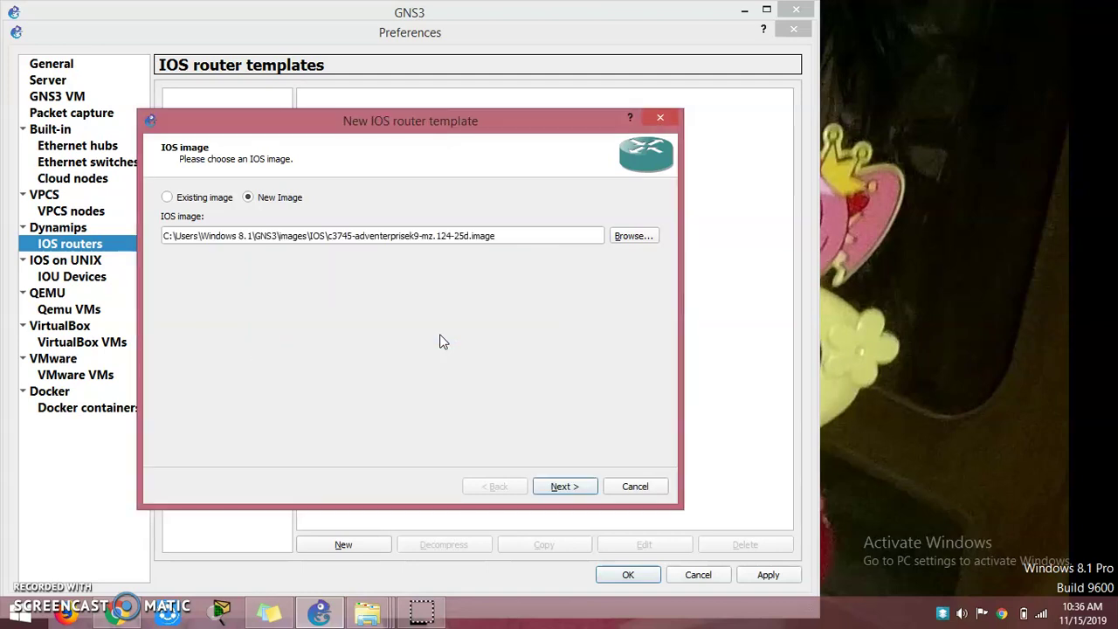
# - Accept c3745 as the router's name and platform and 256 MiB as default RAM, continuing to the network adapters
pyautogui.click(565, 487)
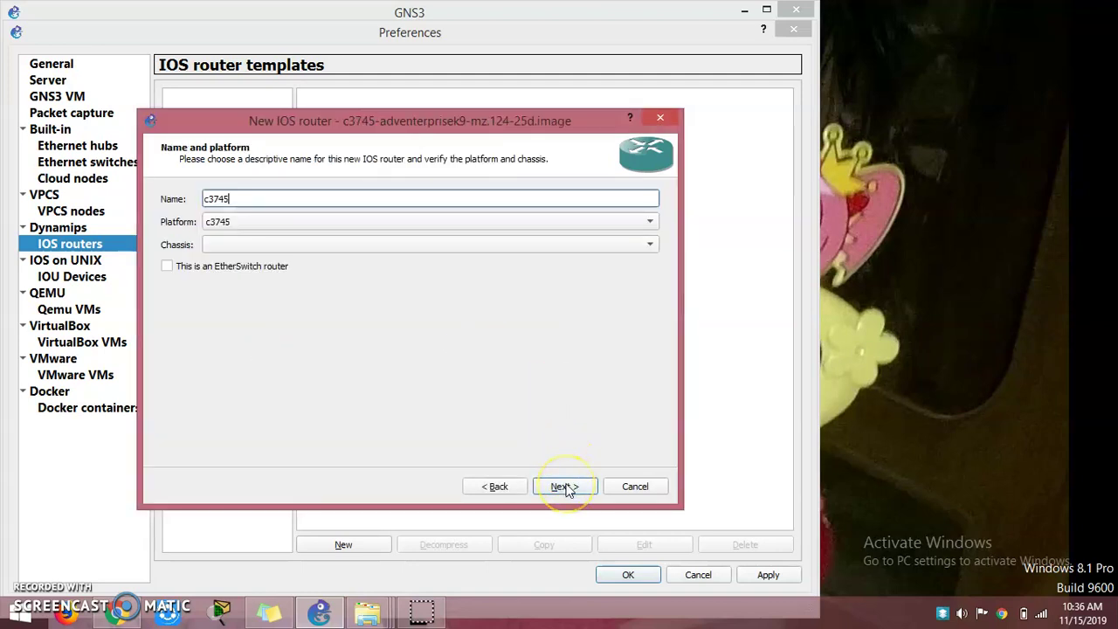
pyautogui.click(568, 487)
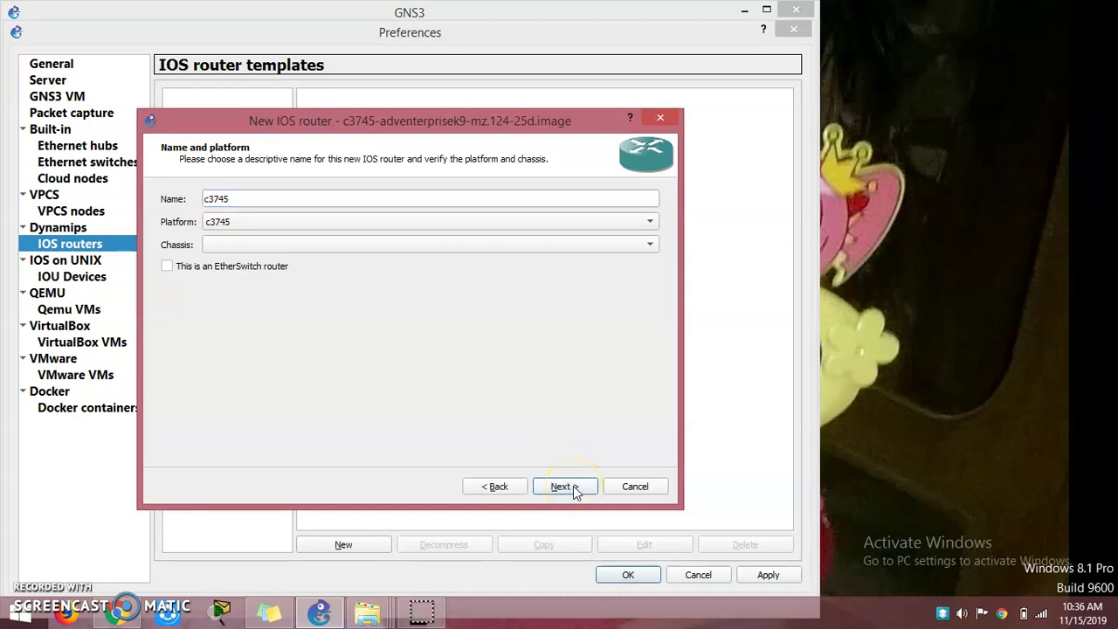
pyautogui.click(574, 492)
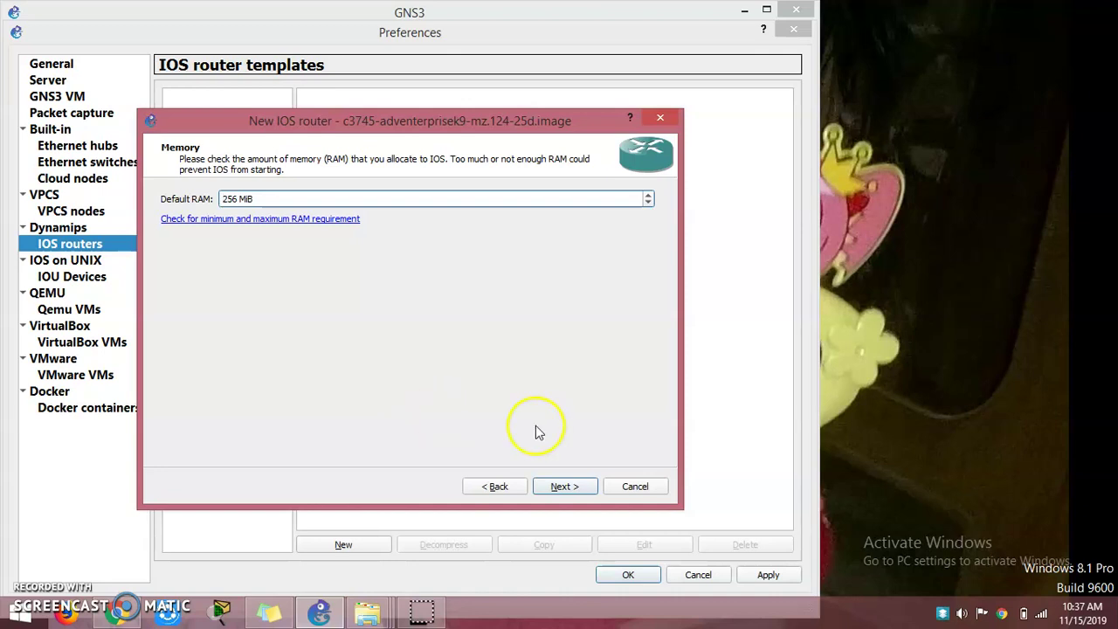
pyautogui.click(565, 486)
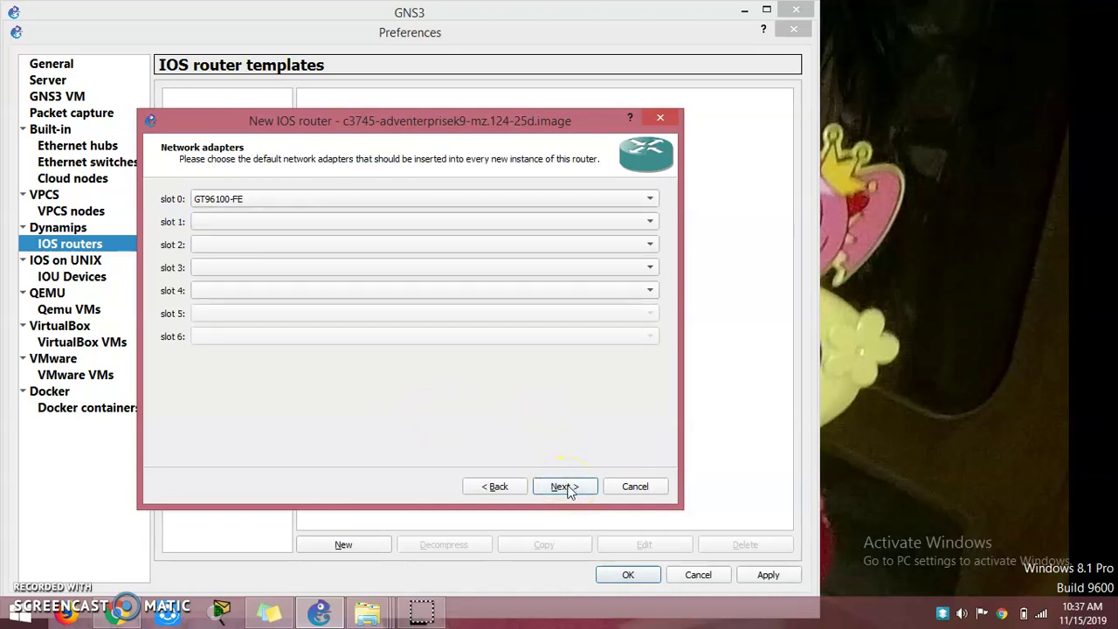
# - Assign the NM-1FE-TX adapter to slot 1 and continue to the WIC modules
pyautogui.click(627, 226)
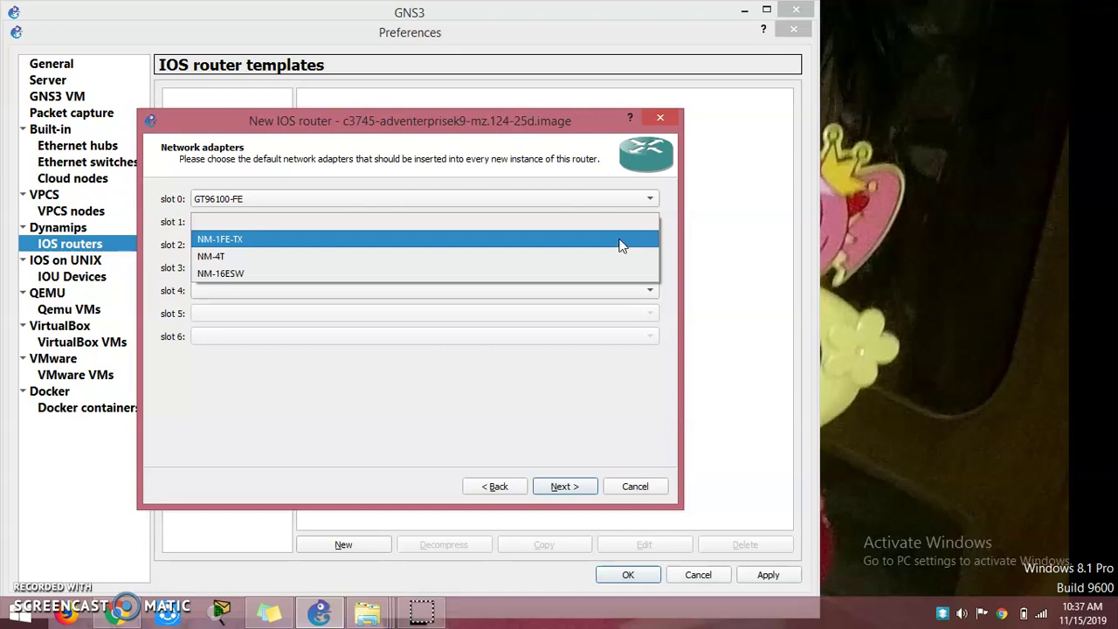
pyautogui.click(621, 245)
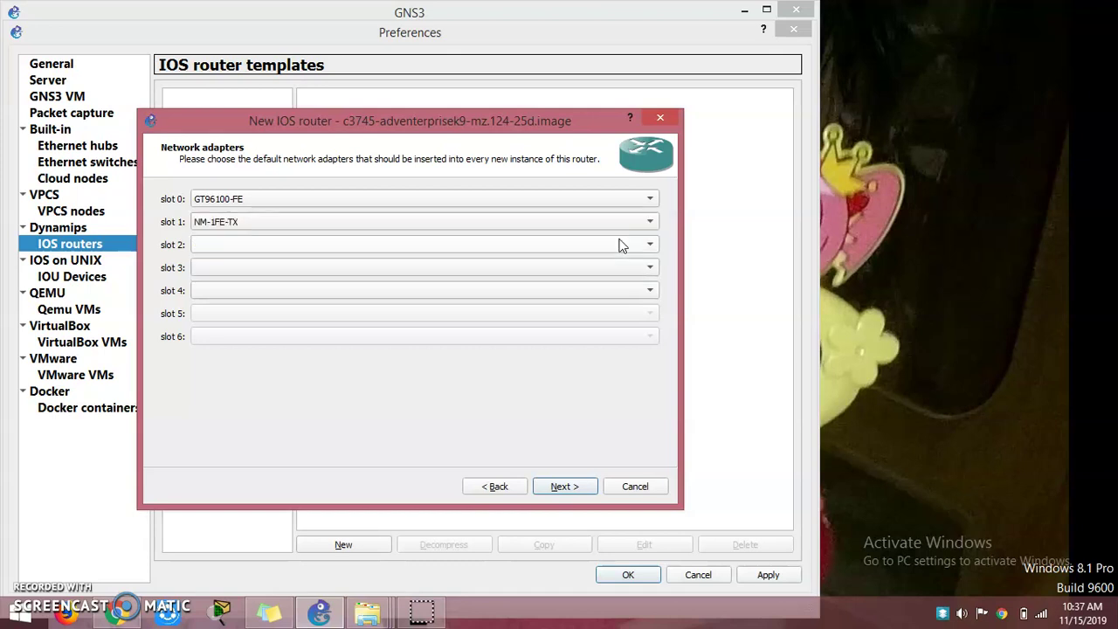
pyautogui.click(582, 488)
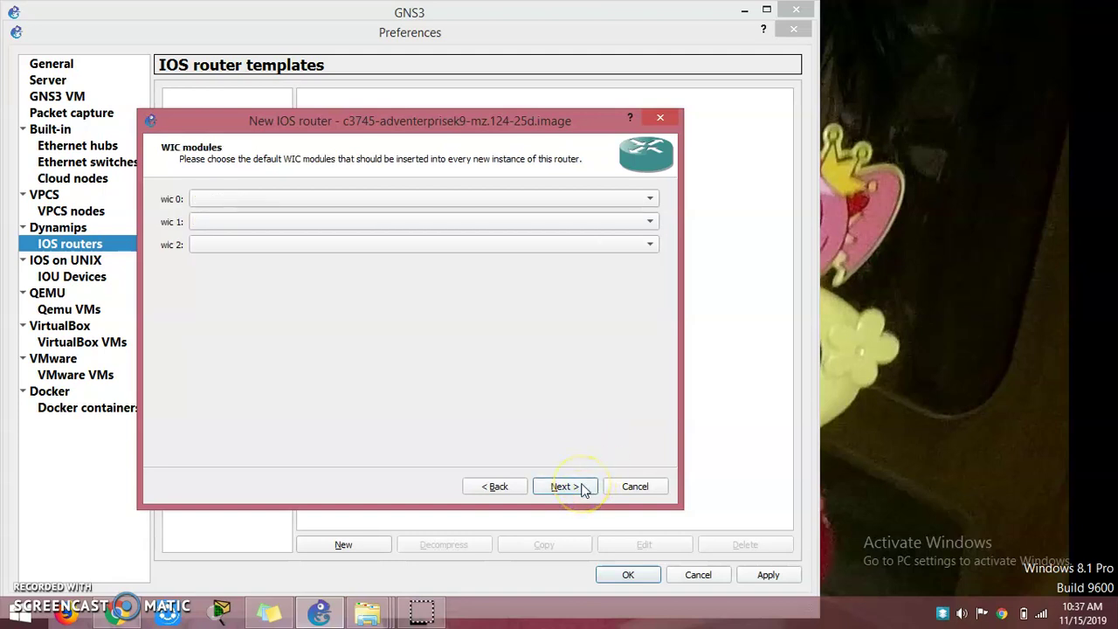
# - Assign the WIC-2T module to wic 0, leave the other WIC slots empty, and continue to the Idle-PC page
pyautogui.click(647, 199)
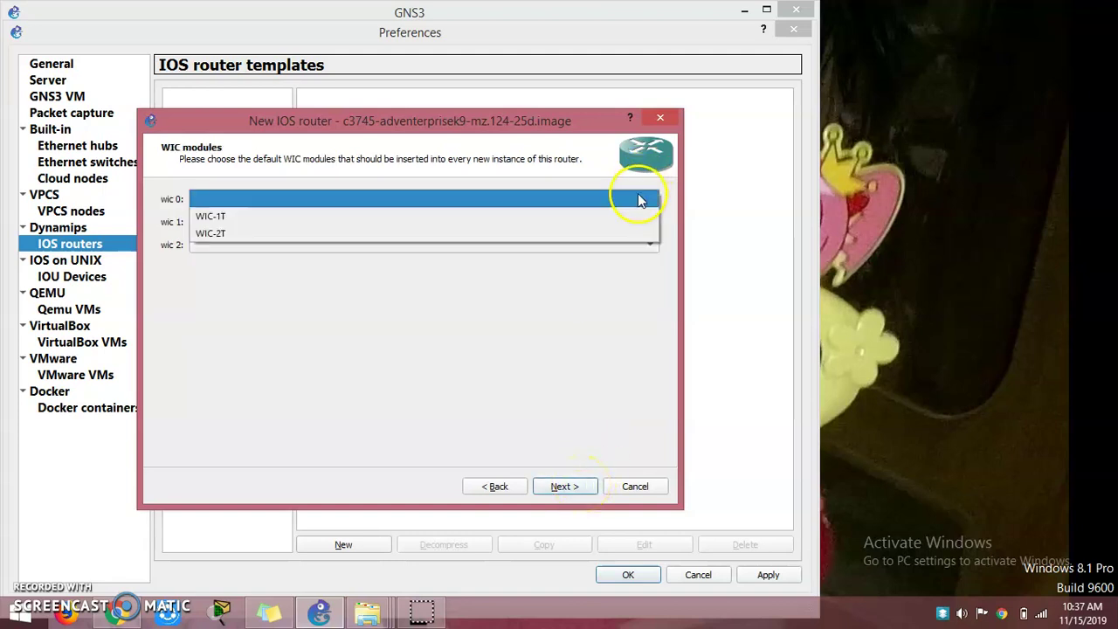
pyautogui.click(611, 234)
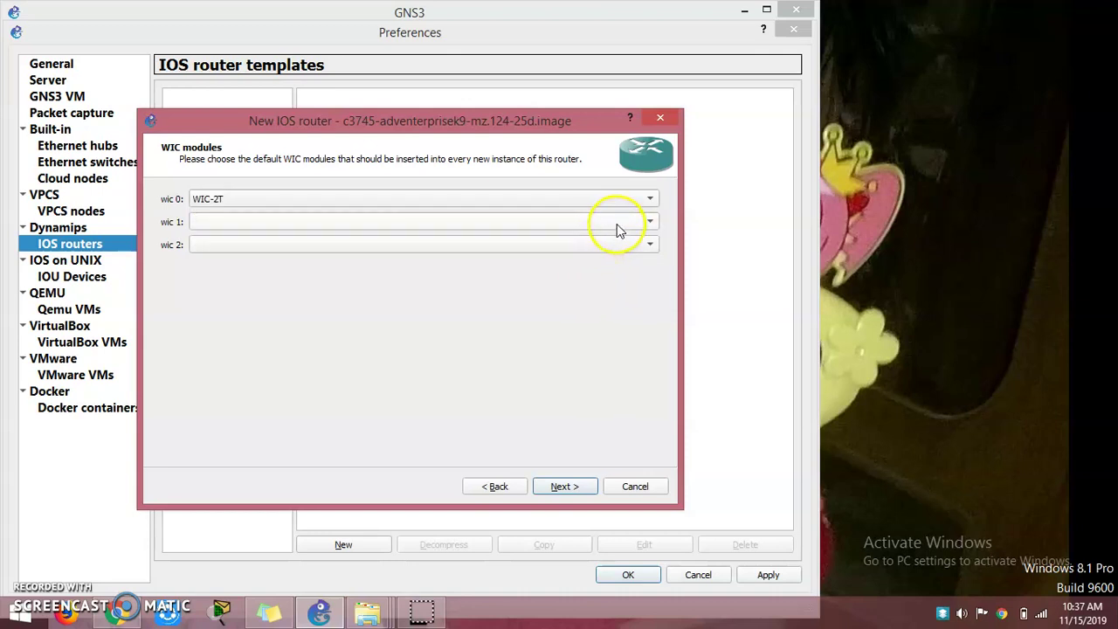
pyautogui.click(619, 223)
pyautogui.click(568, 381)
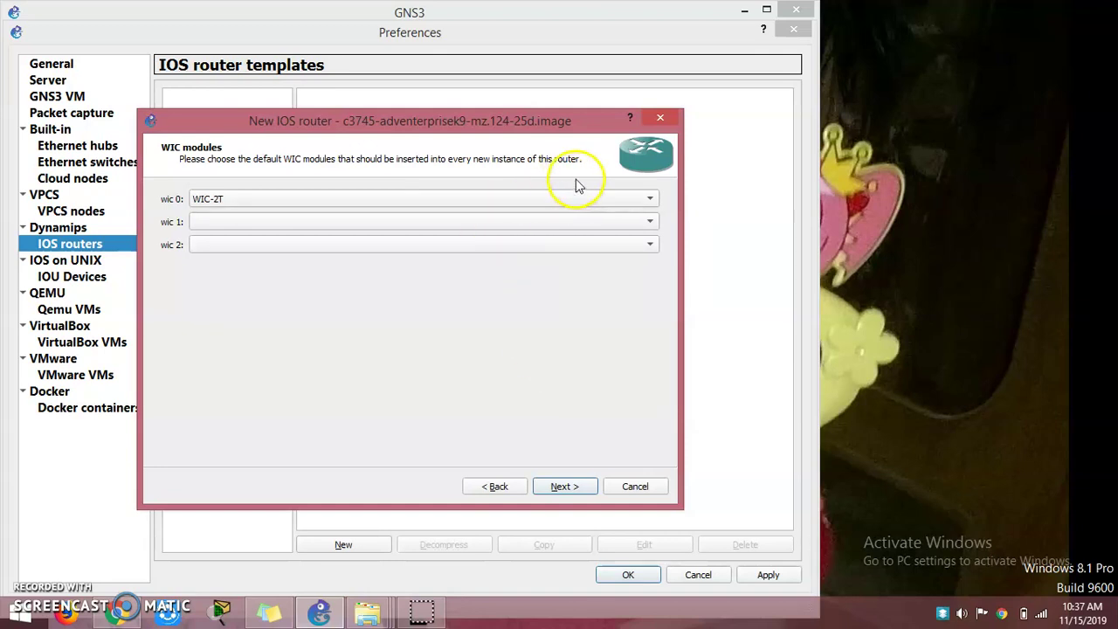
pyautogui.click(565, 487)
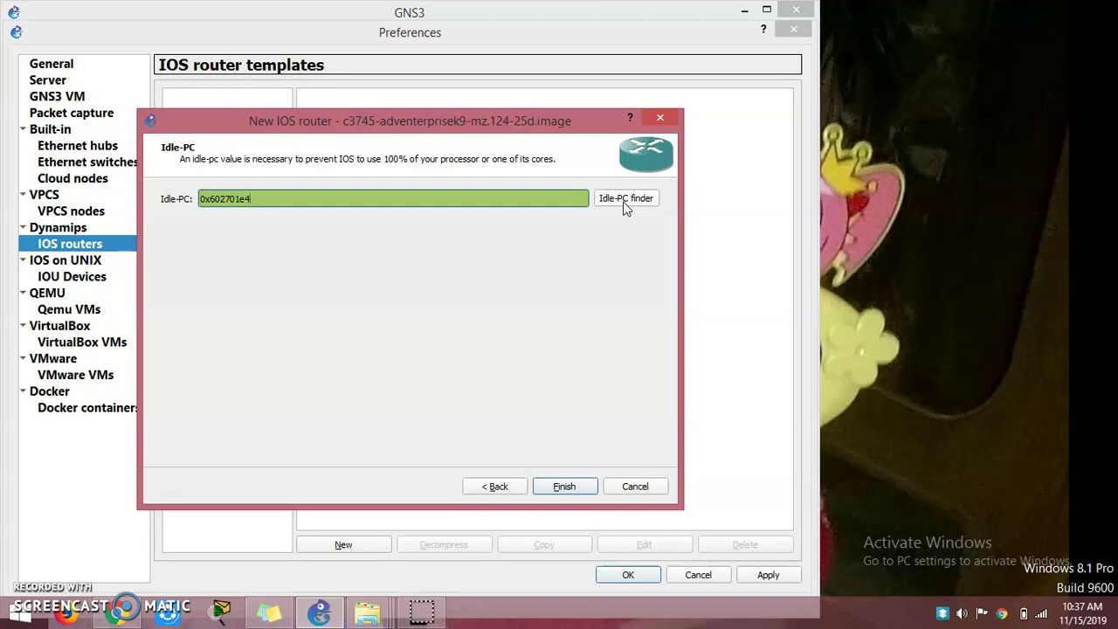
# - Finish the router template with Idle-PC value 0x602701e4, then apply and close the preferences
pyautogui.click(573, 489)
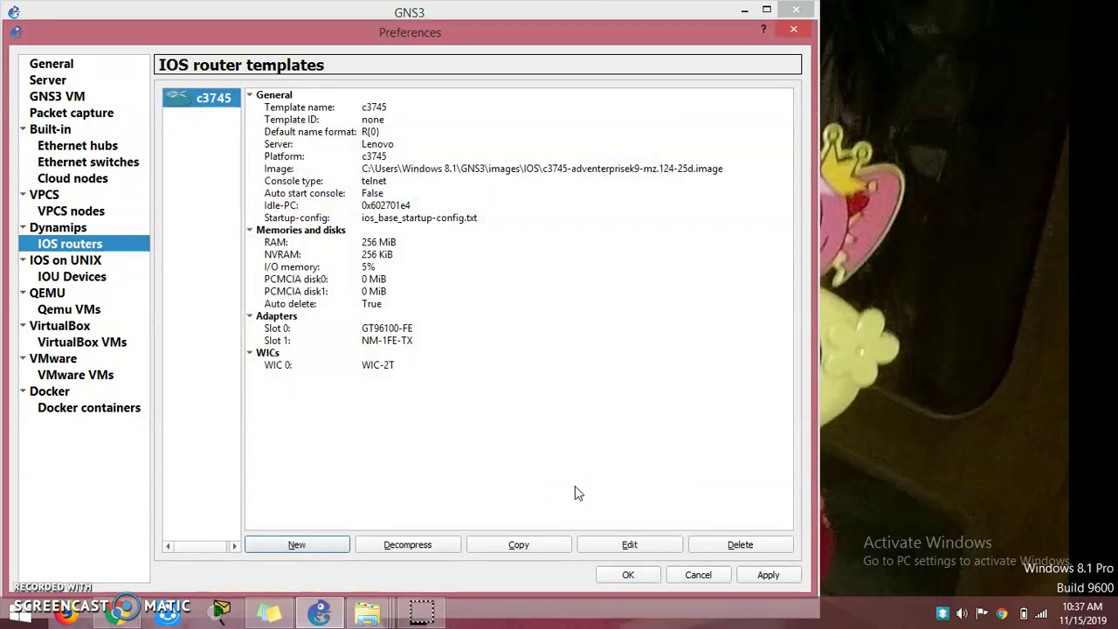
pyautogui.click(779, 576)
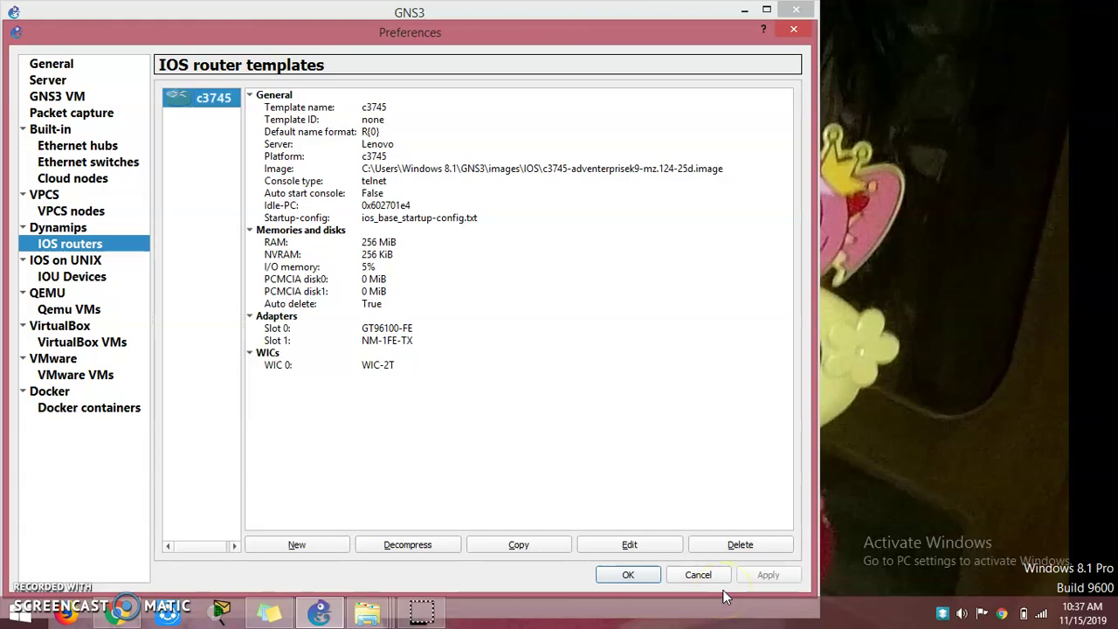
pyautogui.click(648, 574)
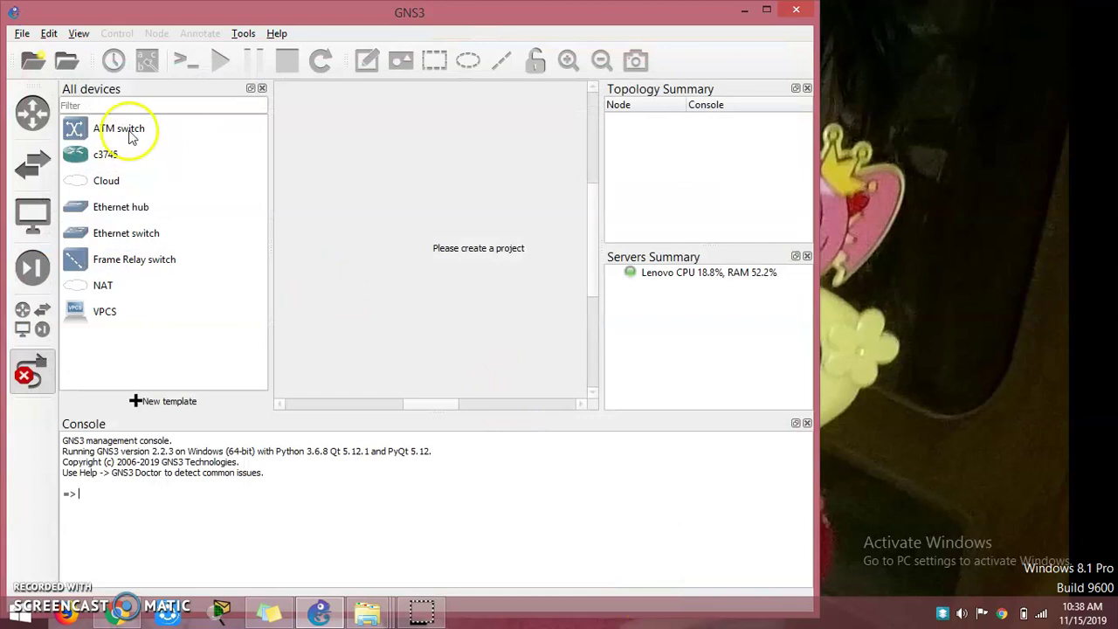
# - Try to place a c3745 router in the empty workspace
pyautogui.click(103, 154)
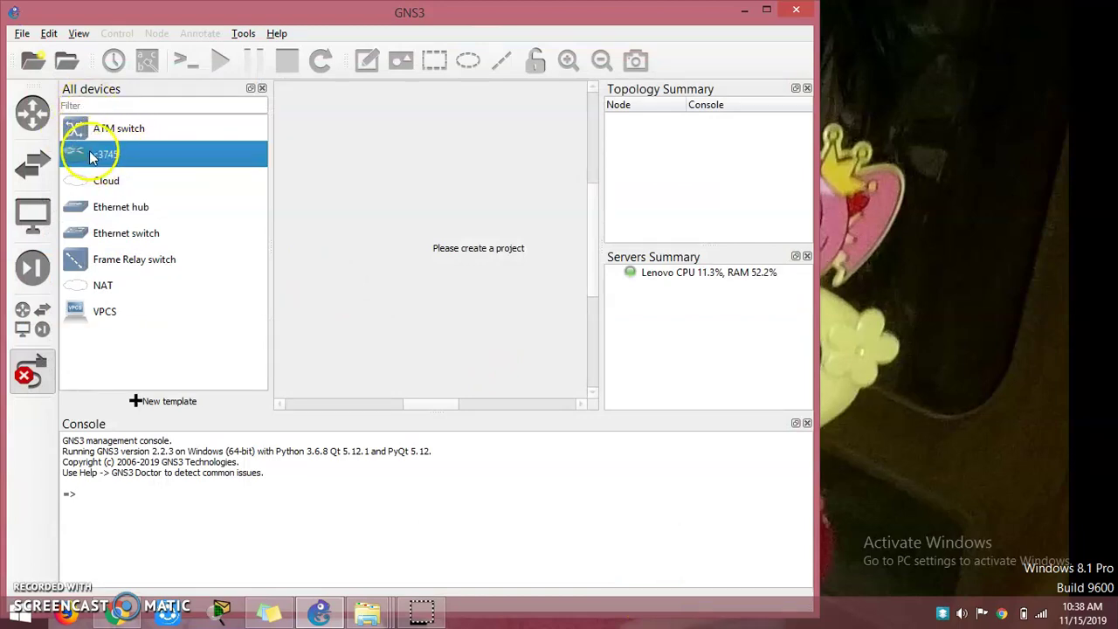
pyautogui.moveTo(90, 156); pyautogui.dragTo(390, 194)
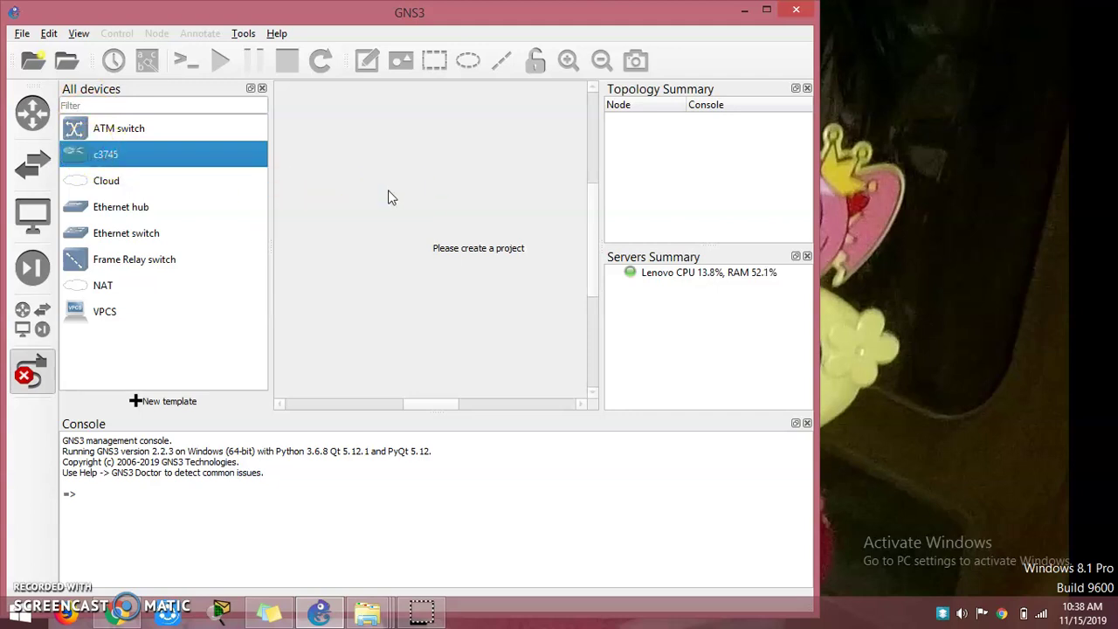
# - Create a new blank project named GNS3Basic in the default projects location
pyautogui.click(19, 35)
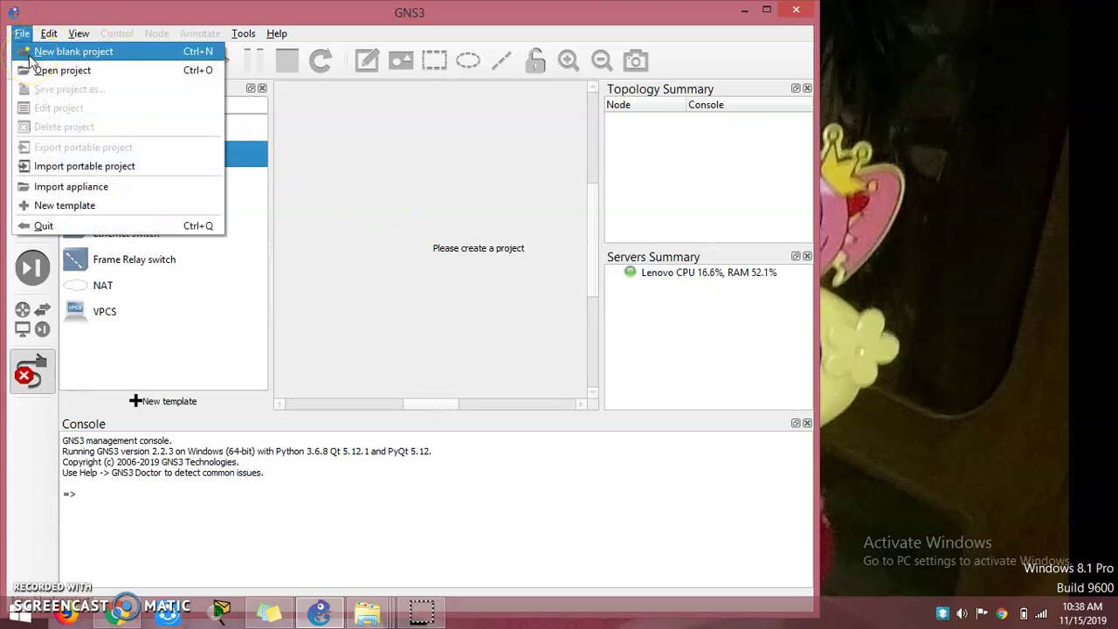
pyautogui.click(73, 52)
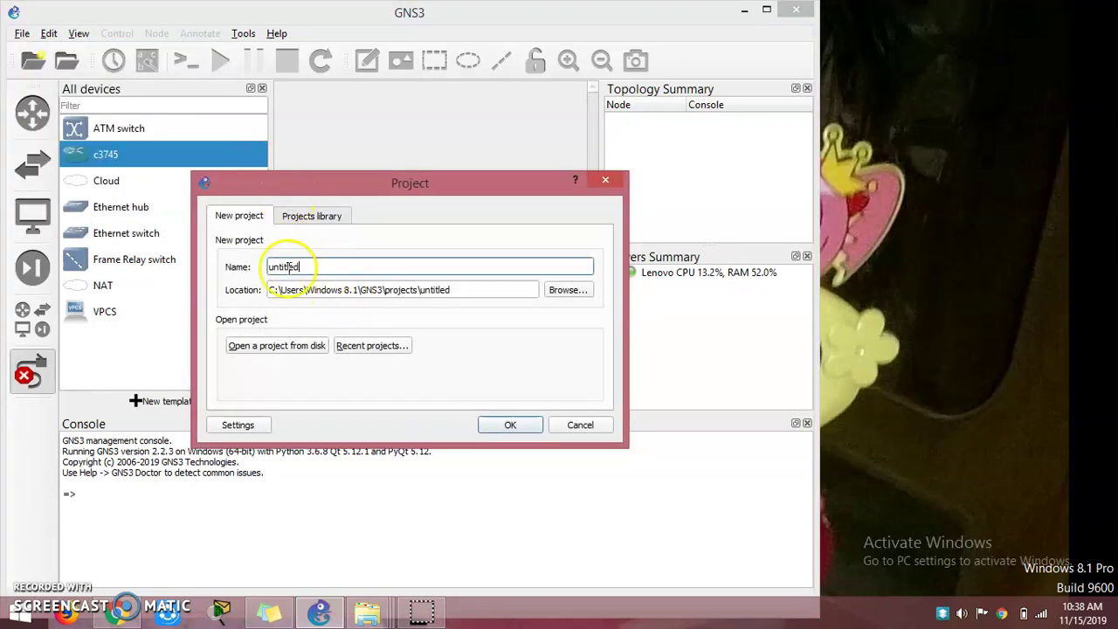
pyautogui.write('G')
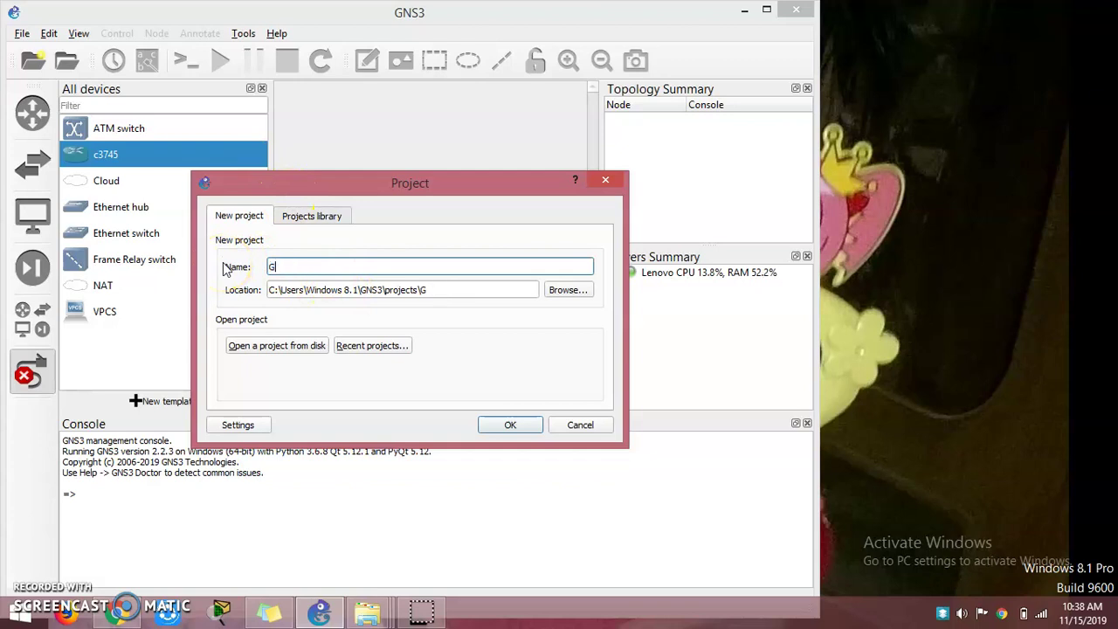
pyautogui.write('NS3Basic')
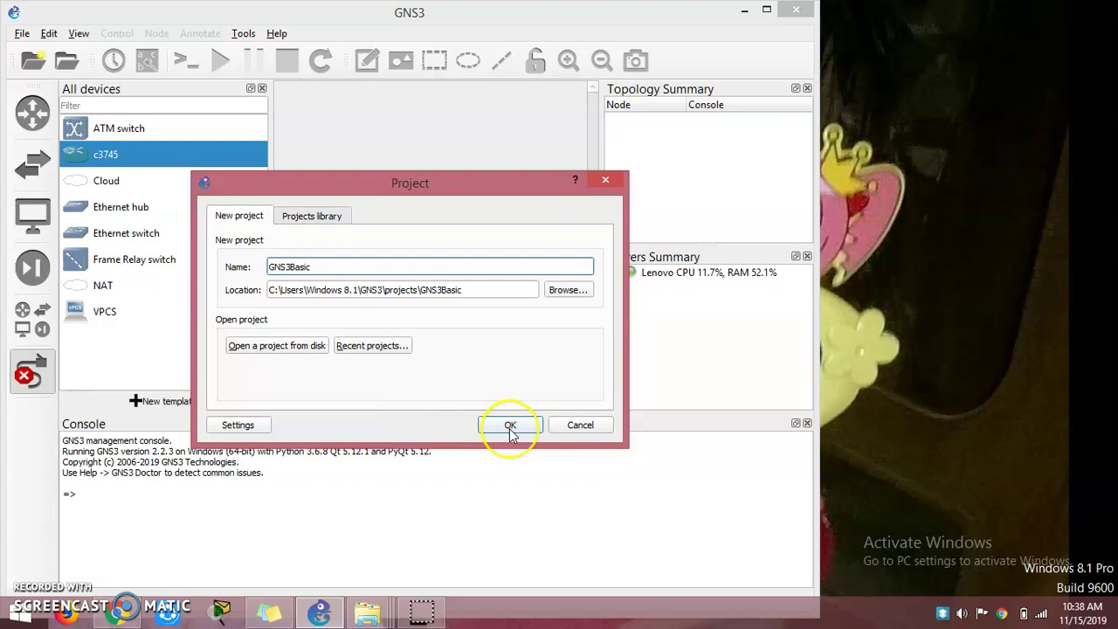
pyautogui.click(510, 428)
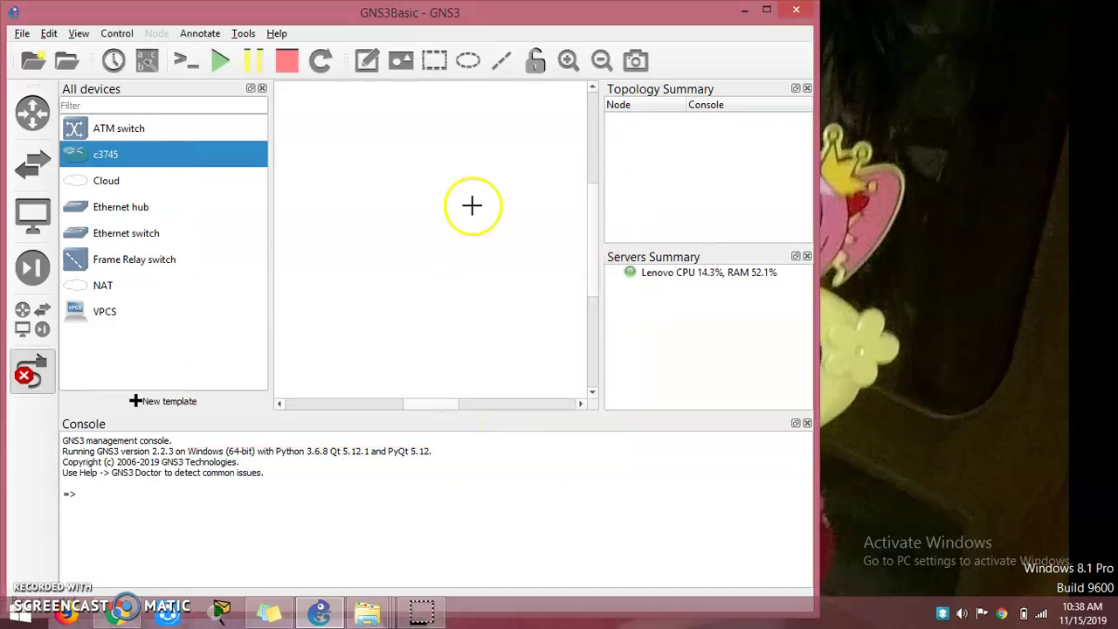
# - Place two c3745 routers in the workspace, one below the other, and start all nodes
pyautogui.moveTo(99, 168); pyautogui.dragTo(411, 156)
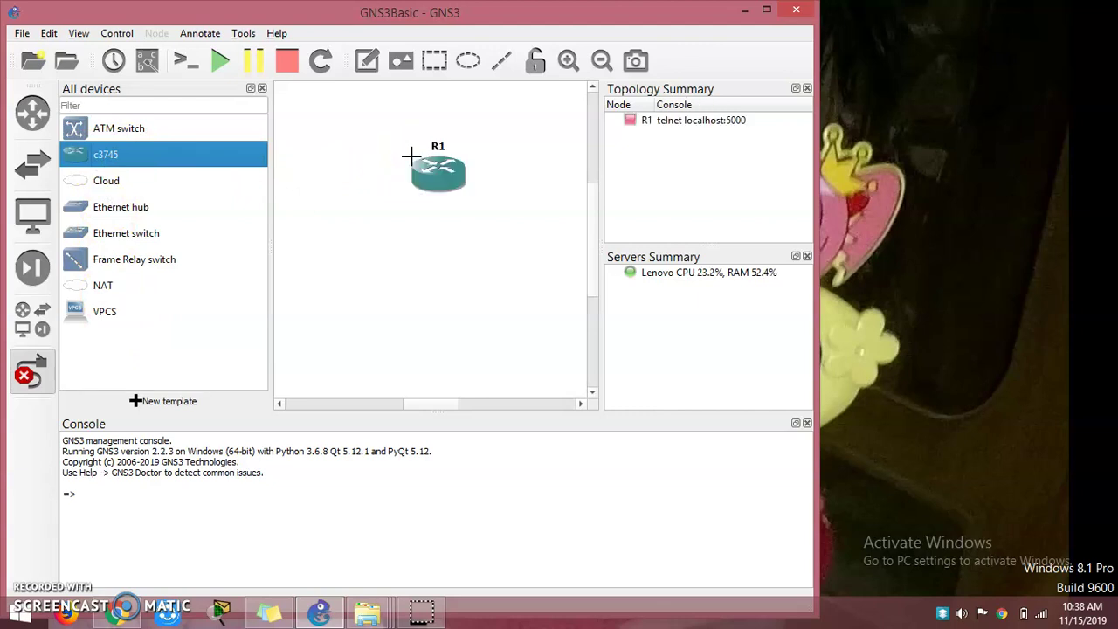
pyautogui.click(378, 156)
pyautogui.moveTo(190, 168); pyautogui.dragTo(346, 240)
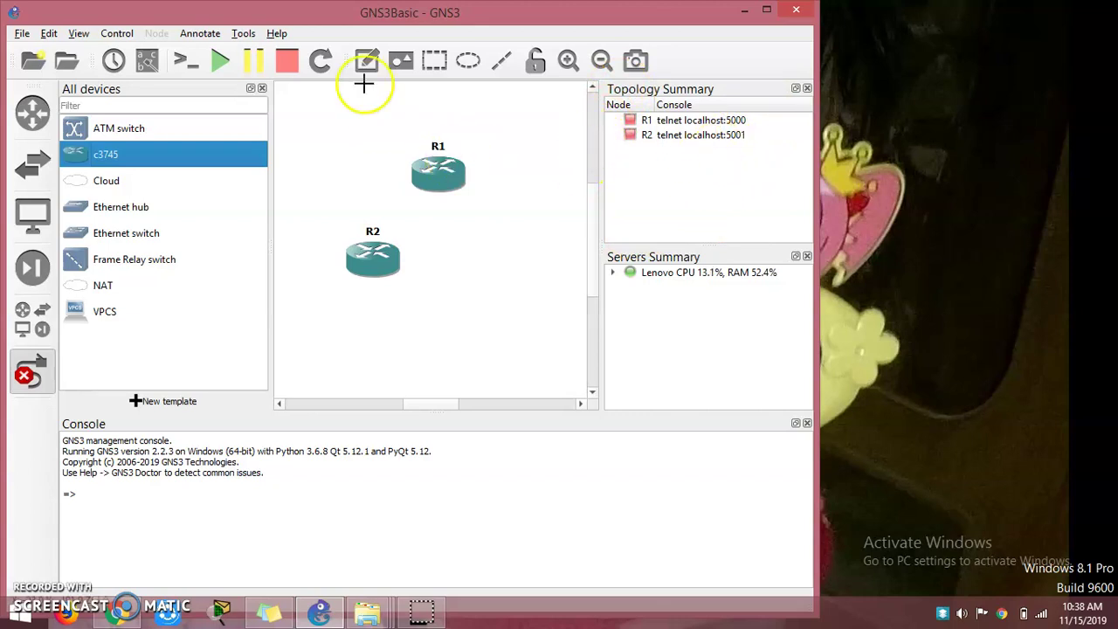
pyautogui.click(220, 62)
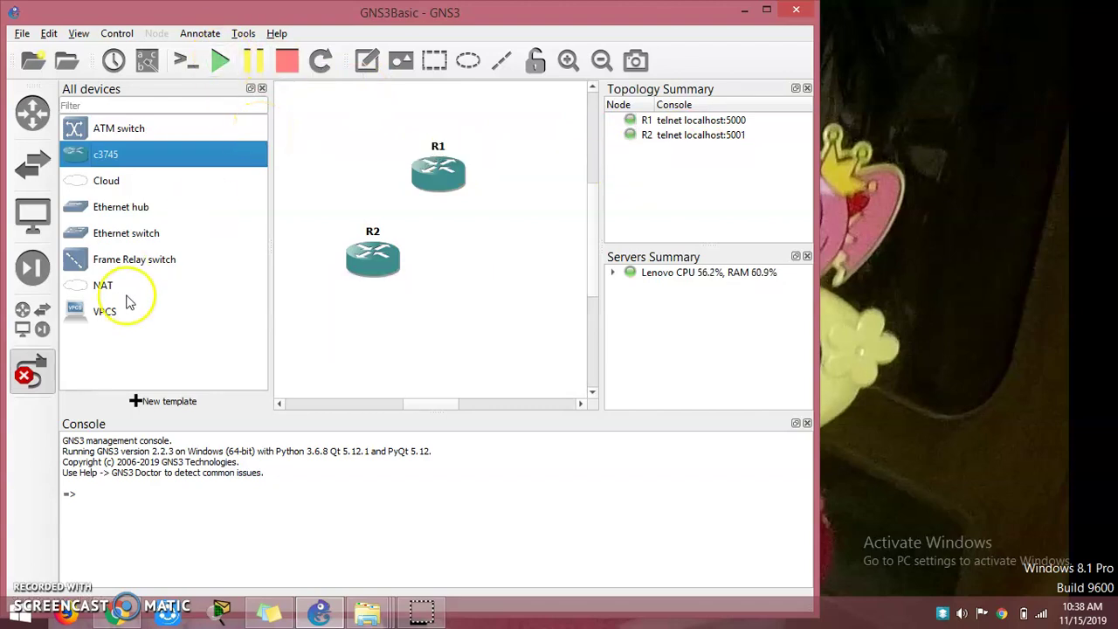
# - Link FastEthernet0/0 of router R2 to an interface on R1, and leave link mode
pyautogui.click(32, 374)
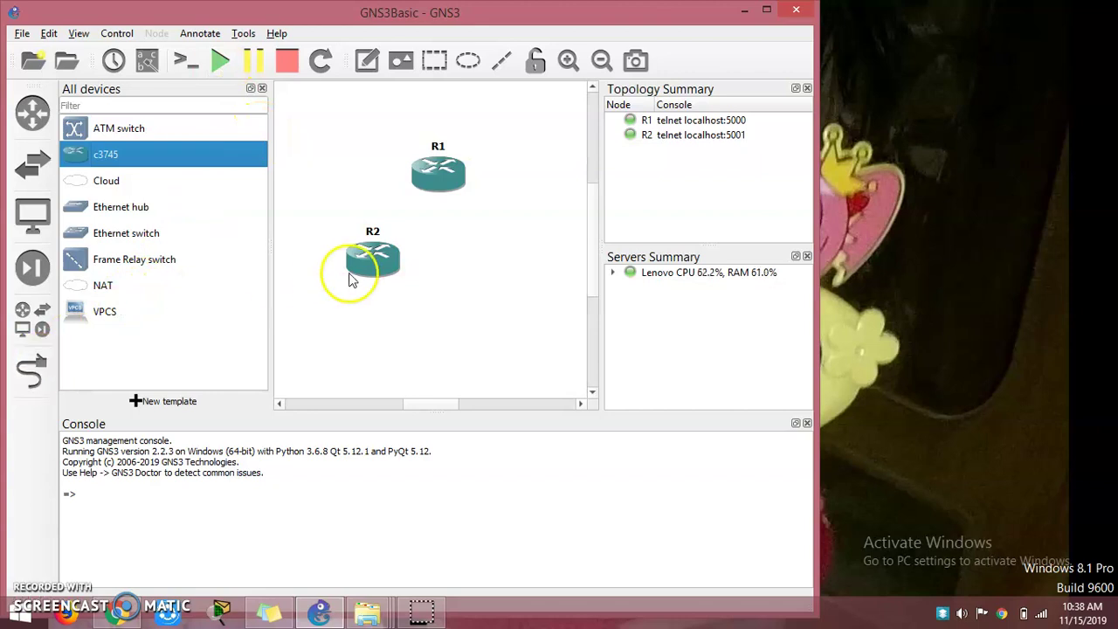
pyautogui.click(32, 370)
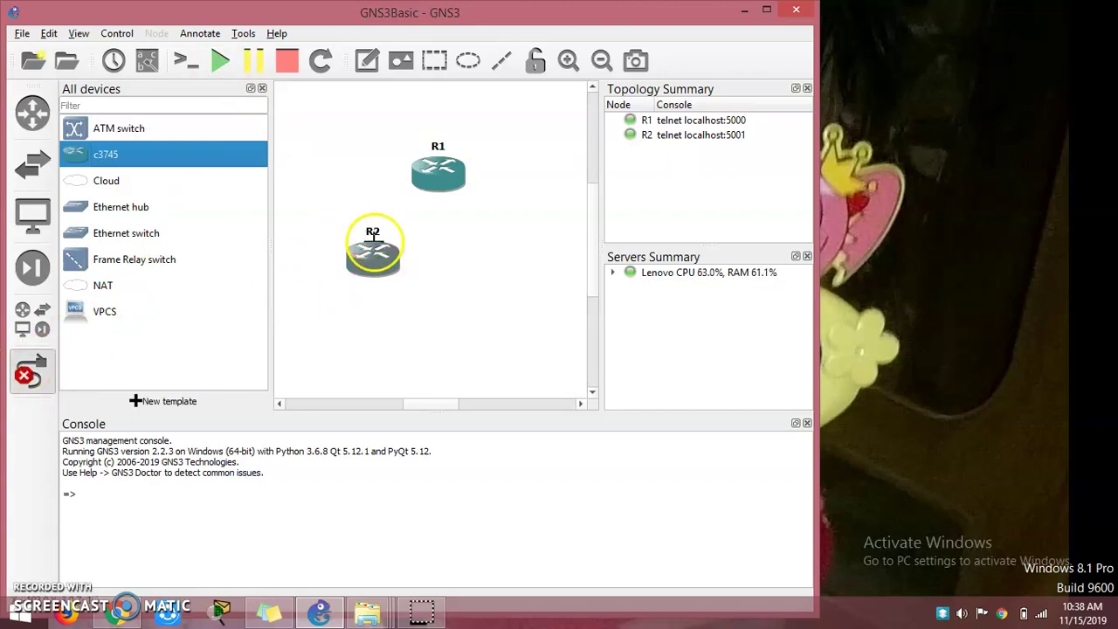
pyautogui.click(377, 246)
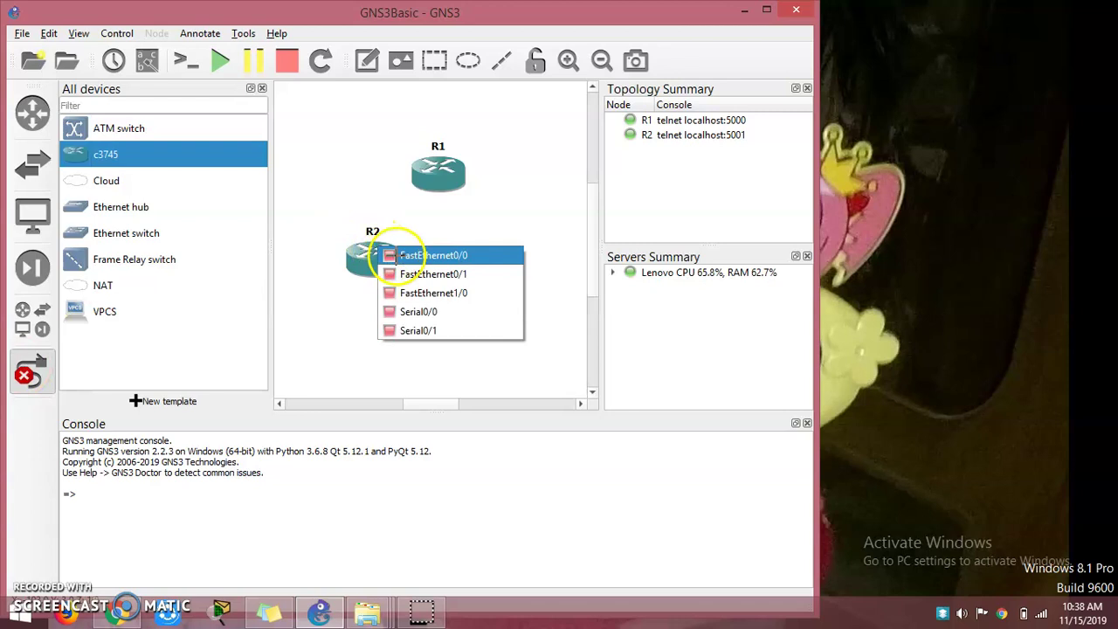
pyautogui.click(391, 253)
pyautogui.click(436, 173)
pyautogui.click(469, 184)
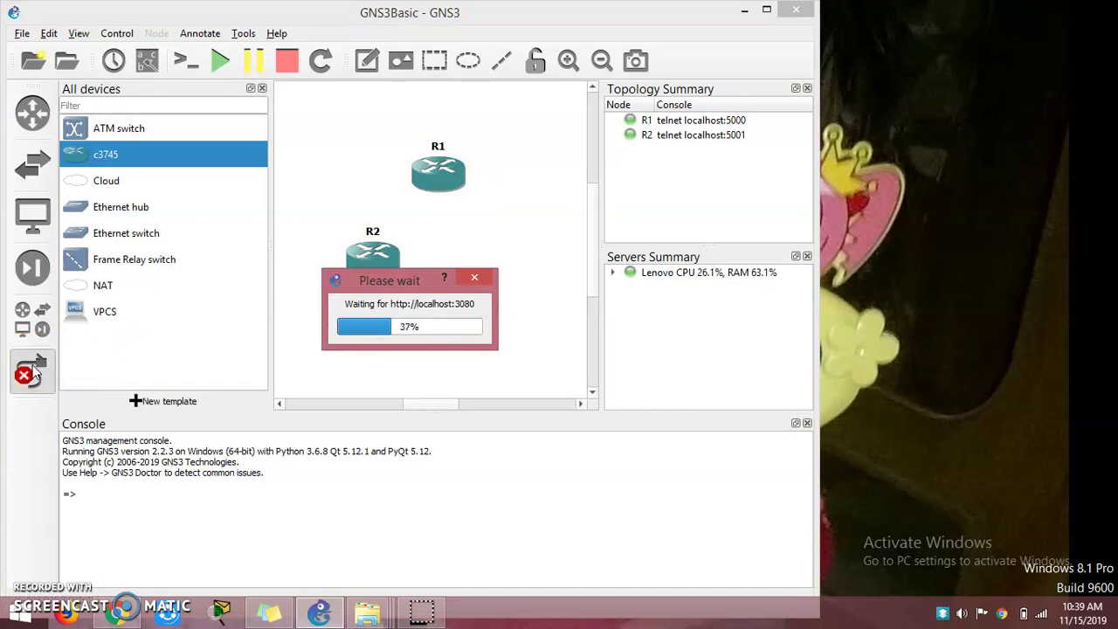
pyautogui.click(453, 371)
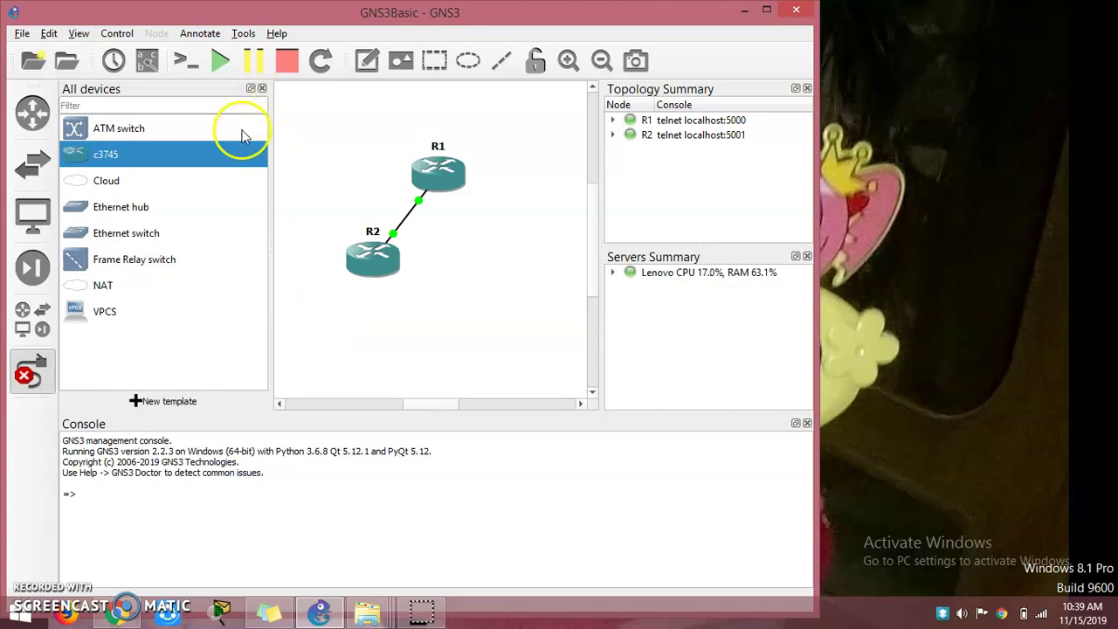
pyautogui.click(28, 385)
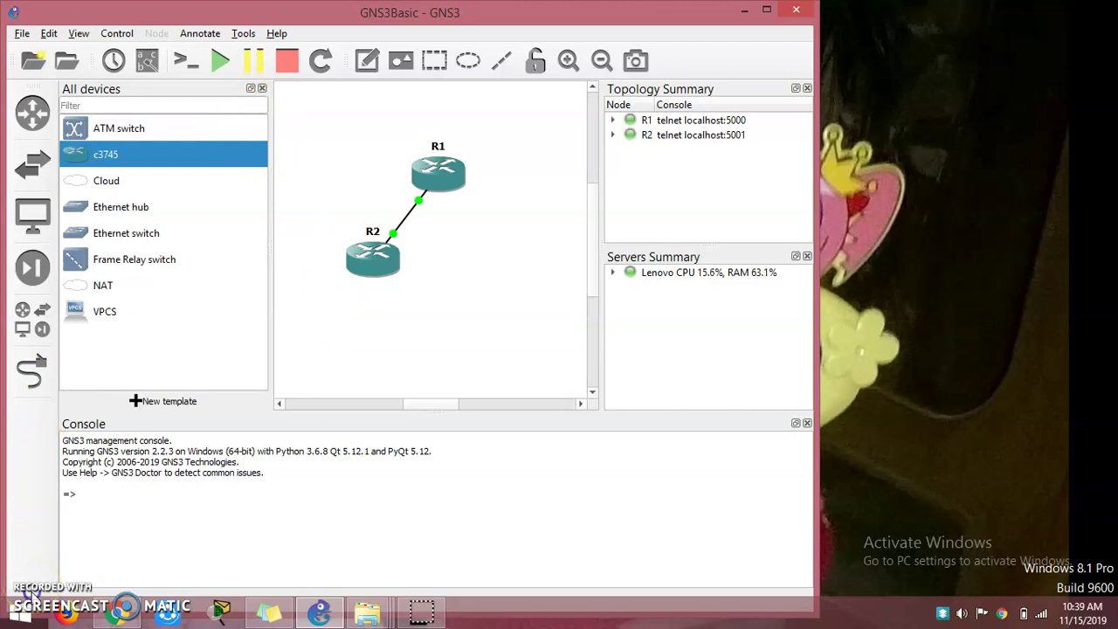
# - Open the console of router R1, maximize its window, and bring up the R1# command prompt
pyautogui.rightClick(439, 174)
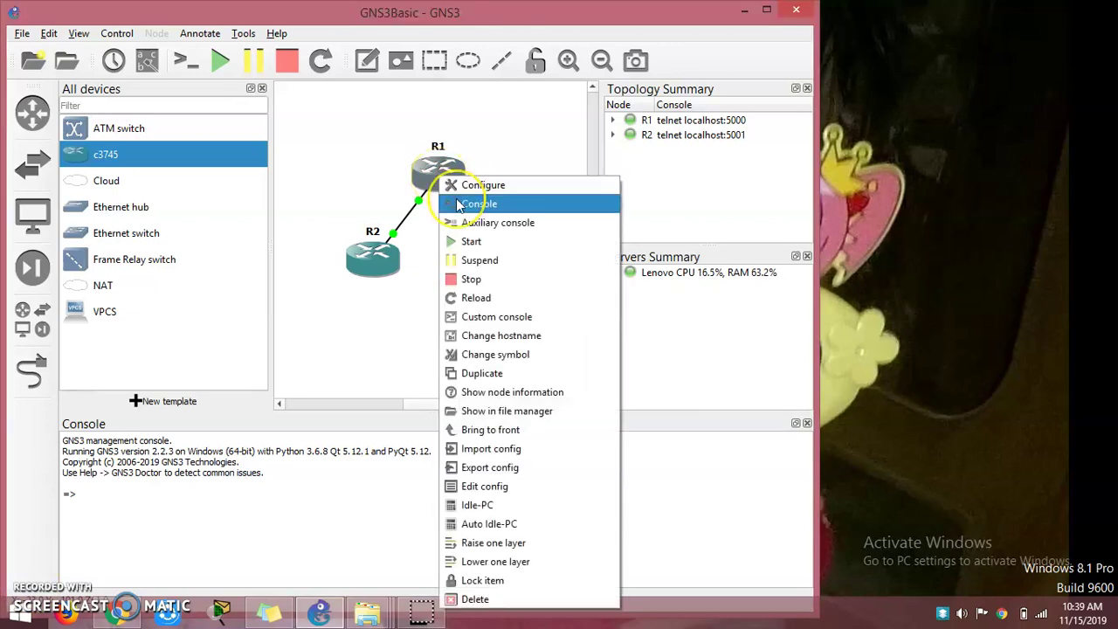
pyautogui.click(456, 203)
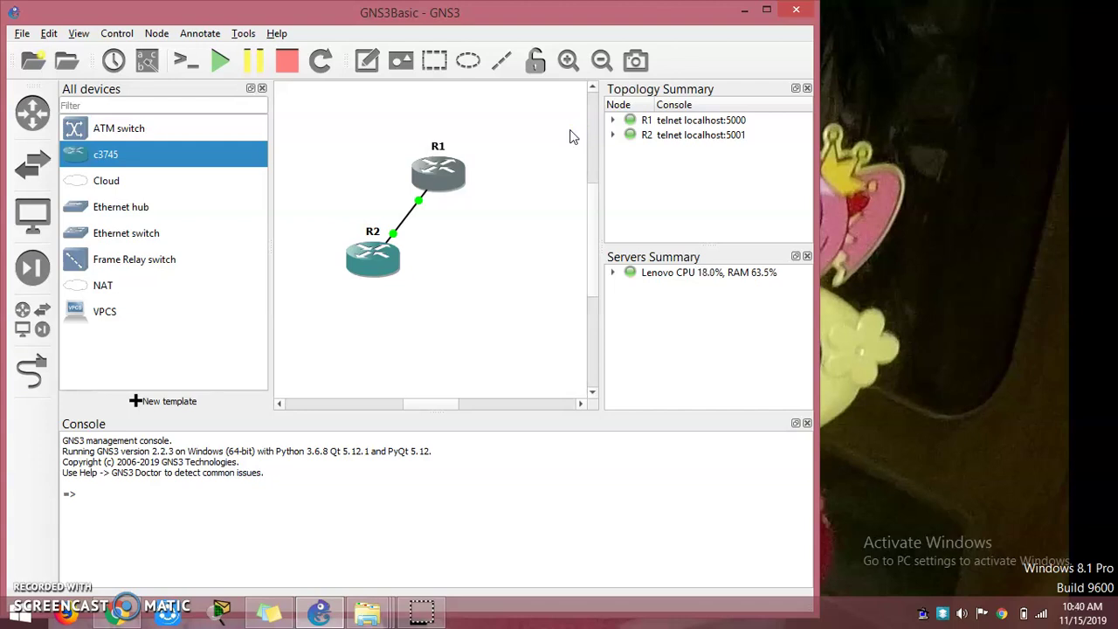
pyautogui.doubleClick(439, 184)
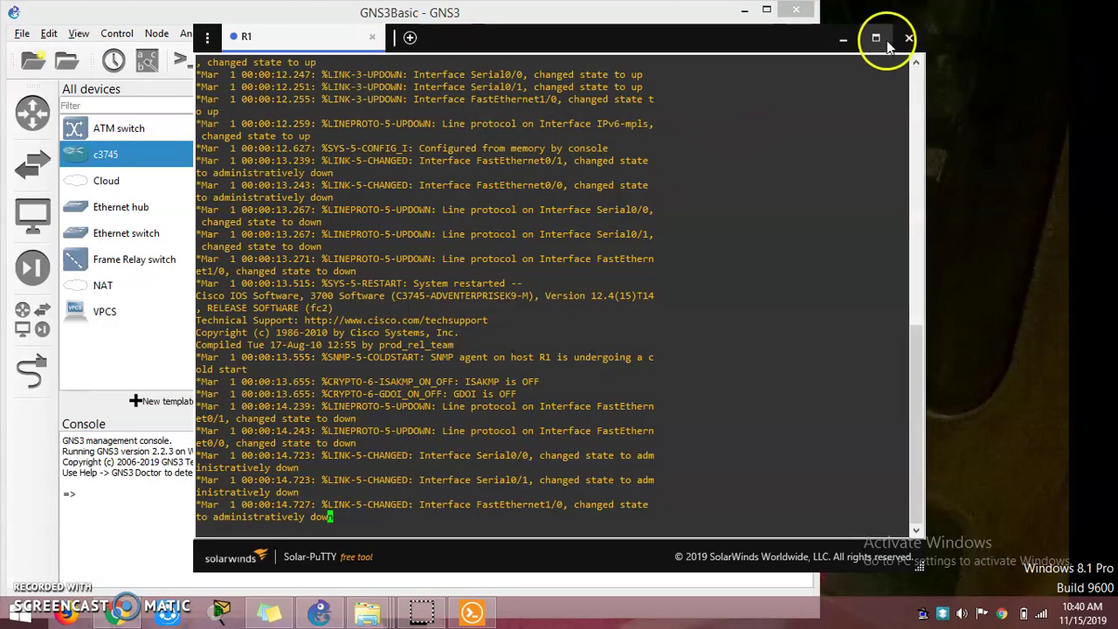
pyautogui.click(876, 39)
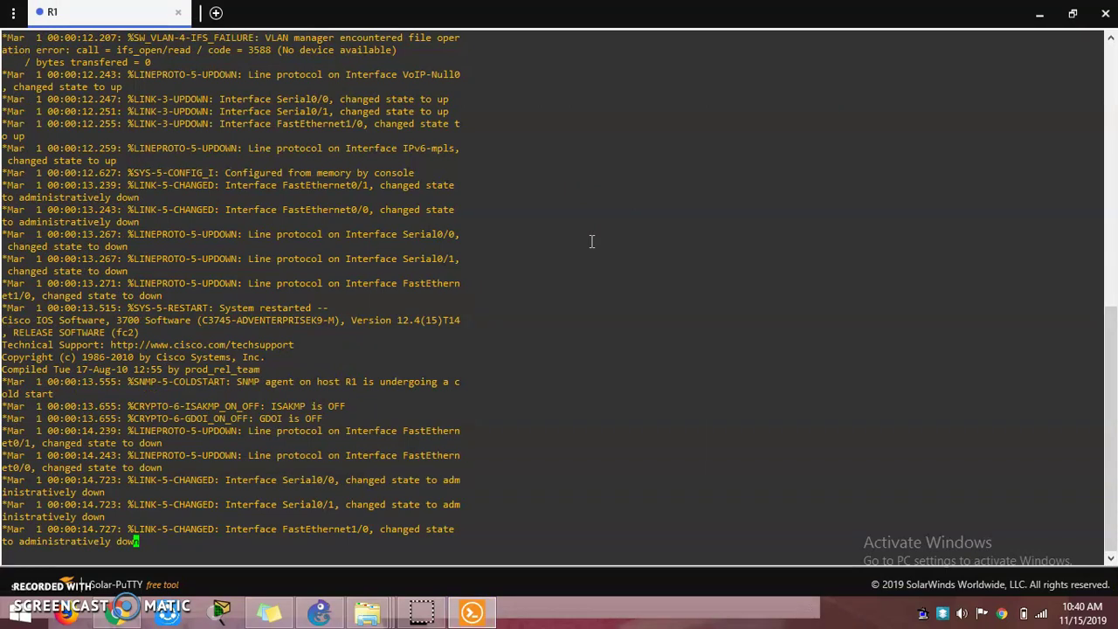
pyautogui.press('Return')
pyautogui.press('Return')
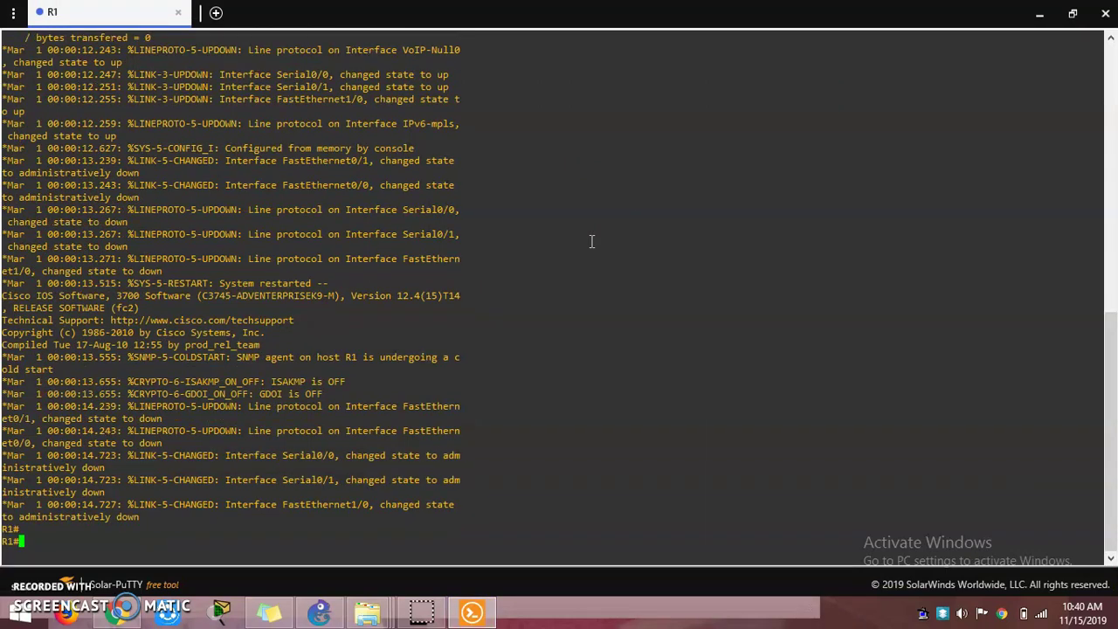
pyautogui.press('Return')
pyautogui.press('Return')
pyautogui.press('Return')
pyautogui.press('Return')
pyautogui.press('Return')
pyautogui.press('Return')
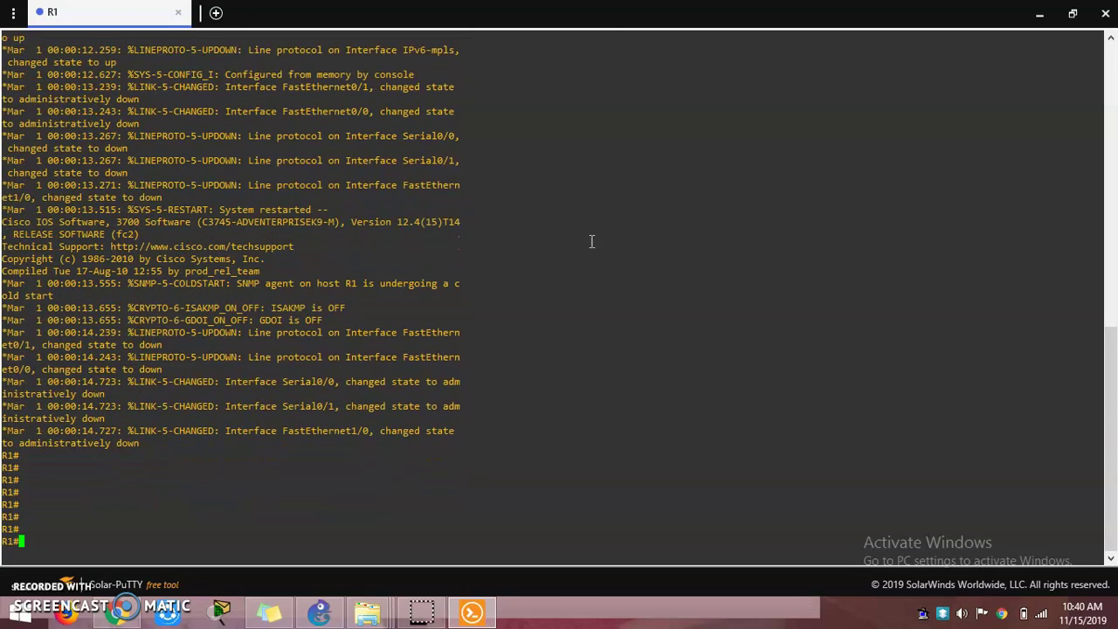
pyautogui.click(123, 18)
pyautogui.rightClick(123, 17)
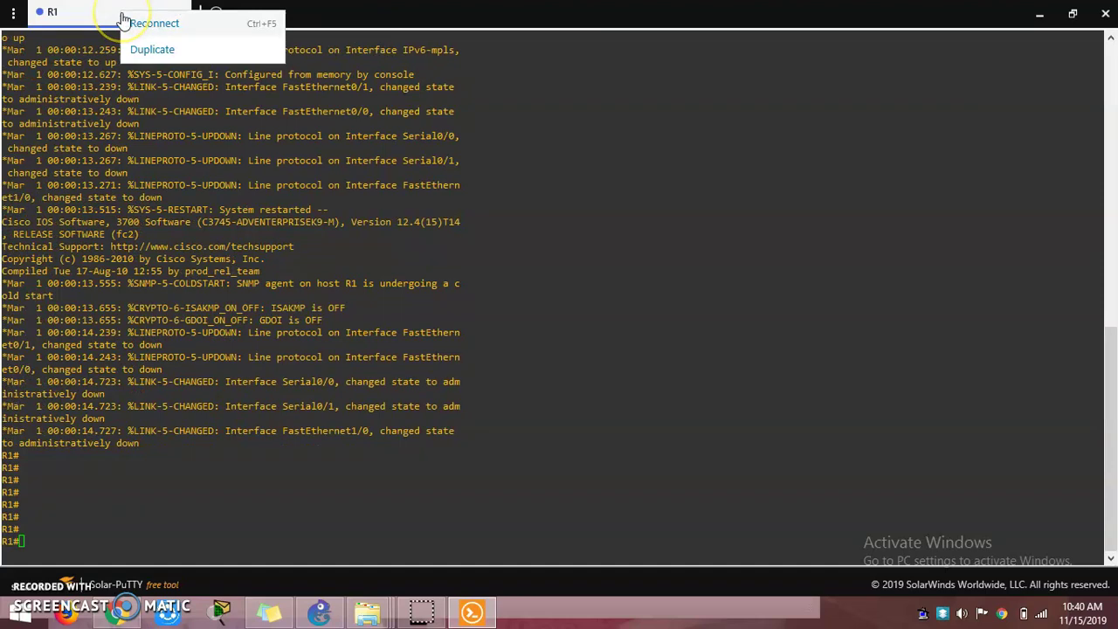
pyautogui.click(107, 140)
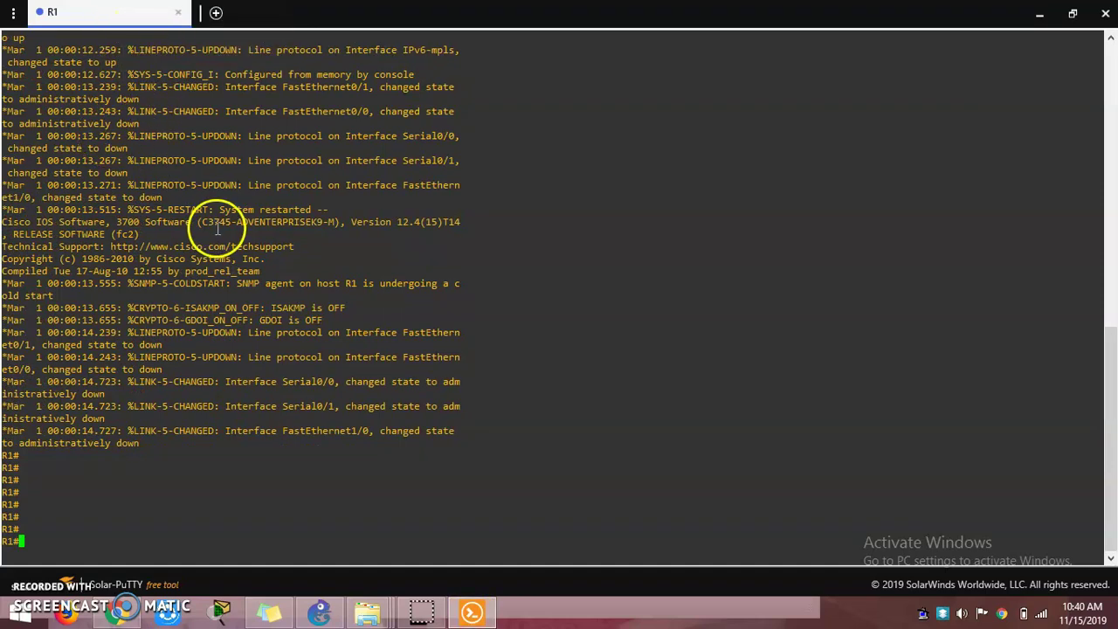
pyautogui.click(487, 616)
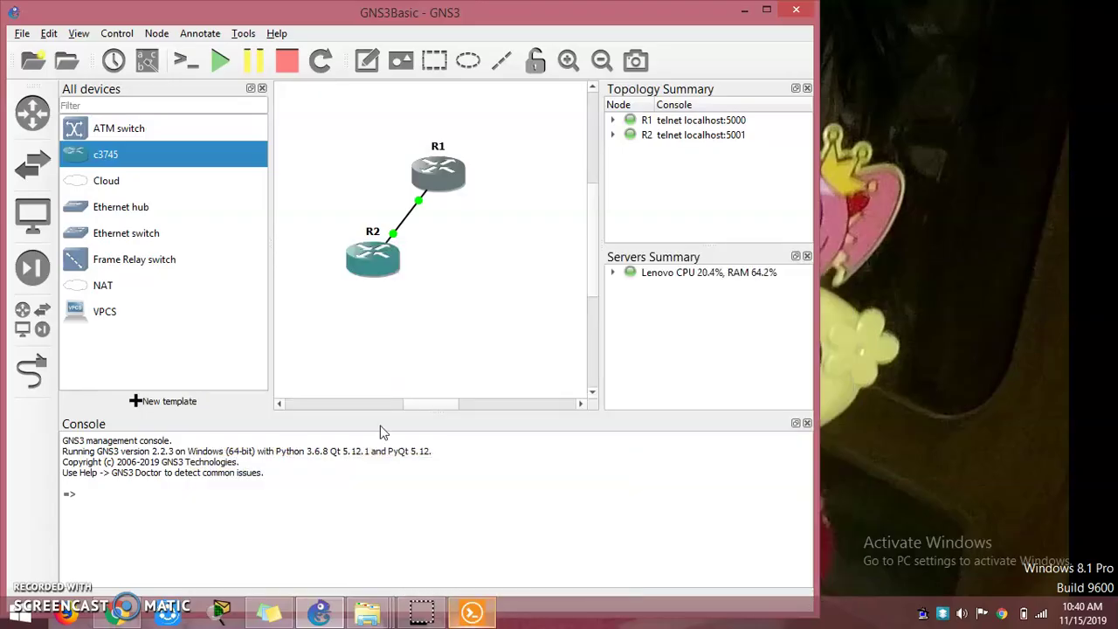
pyautogui.click(476, 615)
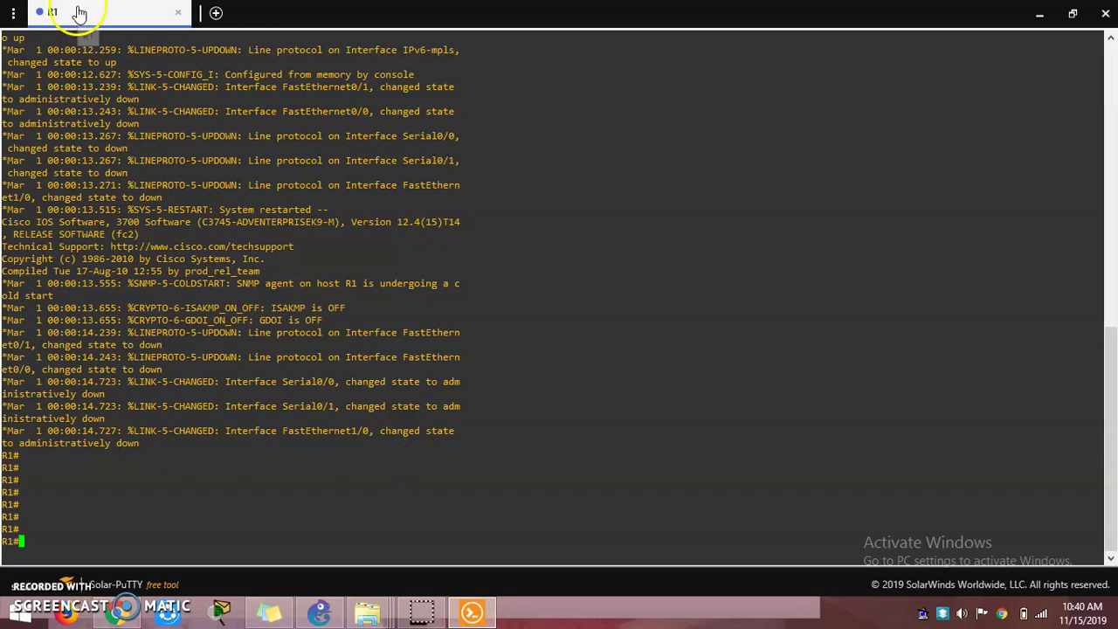
pyautogui.rightClick(78, 12)
pyautogui.click(109, 138)
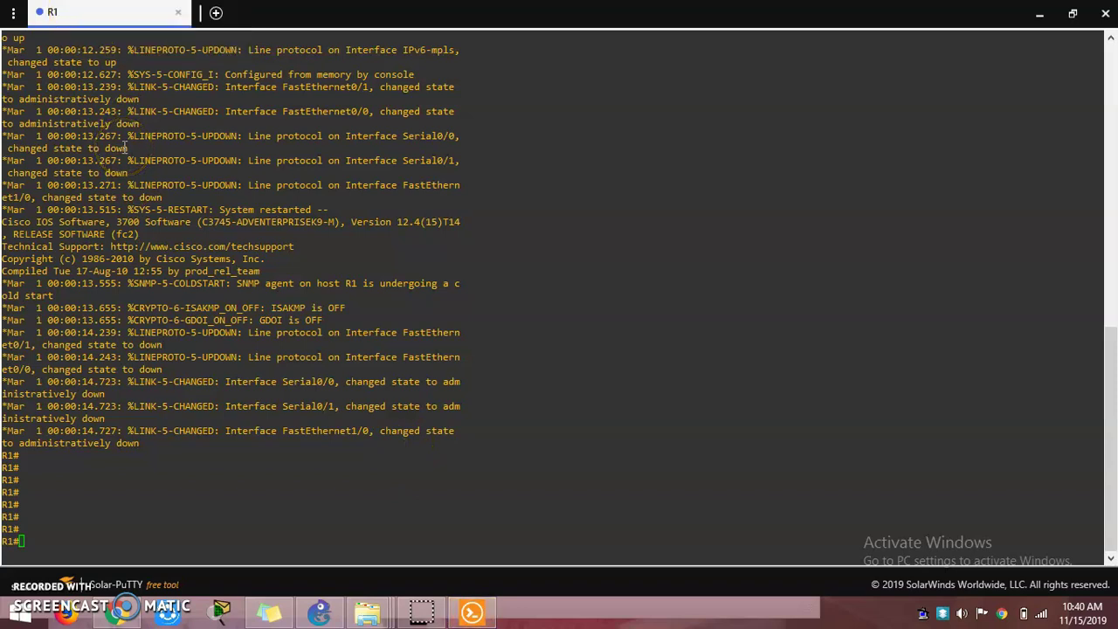
pyautogui.press('Return')
pyautogui.press('Return')
pyautogui.press('Return')
pyautogui.press('Return')
pyautogui.press('Return')
pyautogui.press('Return')
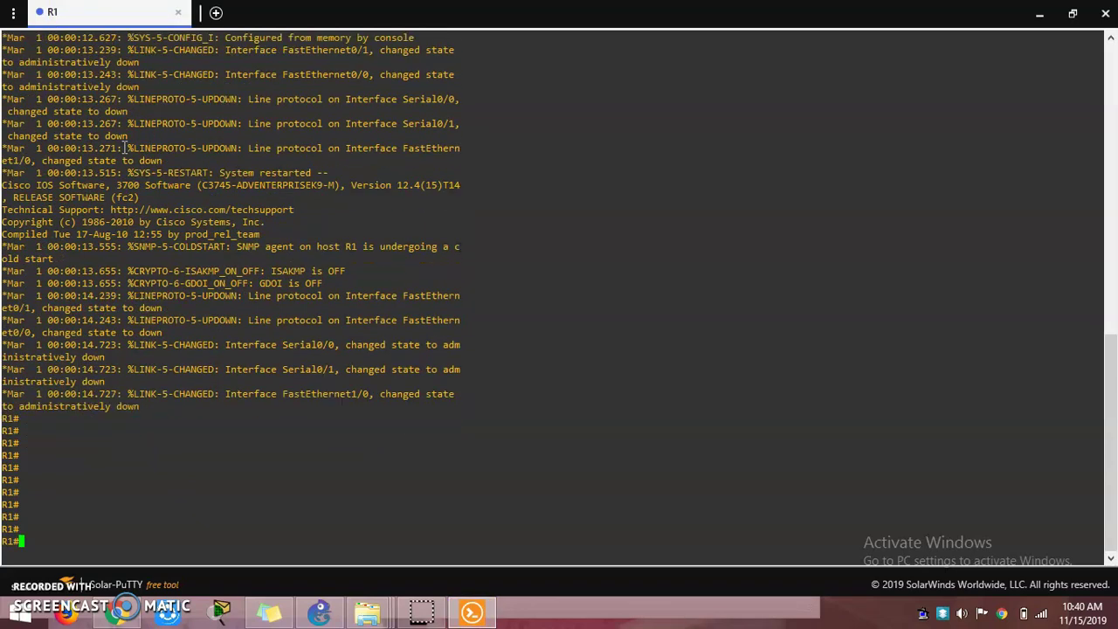
pyautogui.rightClick(84, 13)
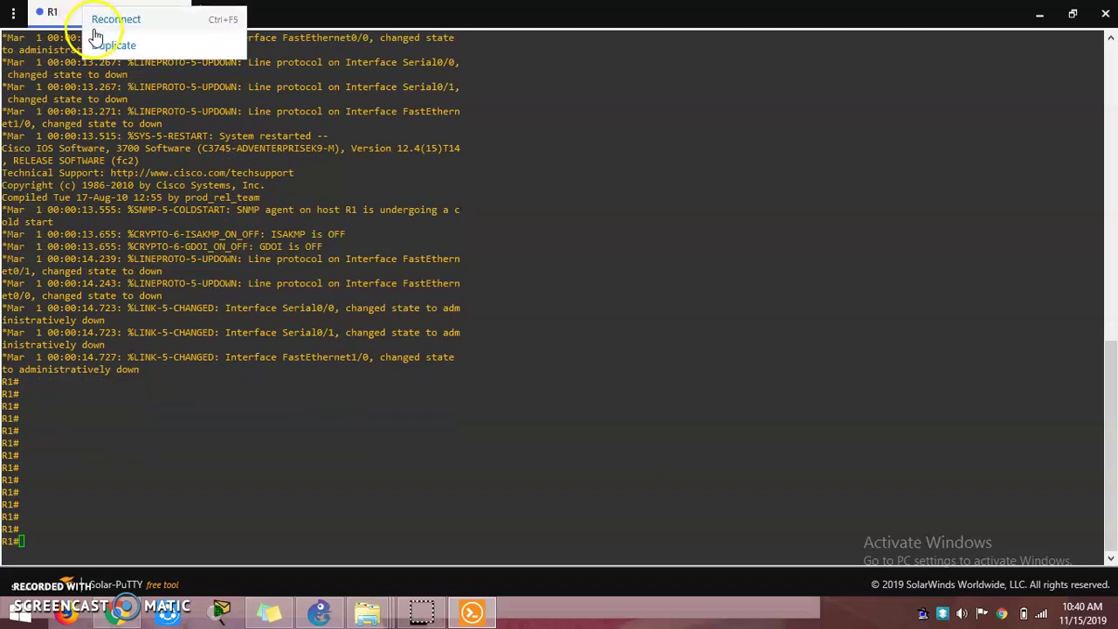
pyautogui.click(68, 101)
pyautogui.press('Return')
pyautogui.press('Return')
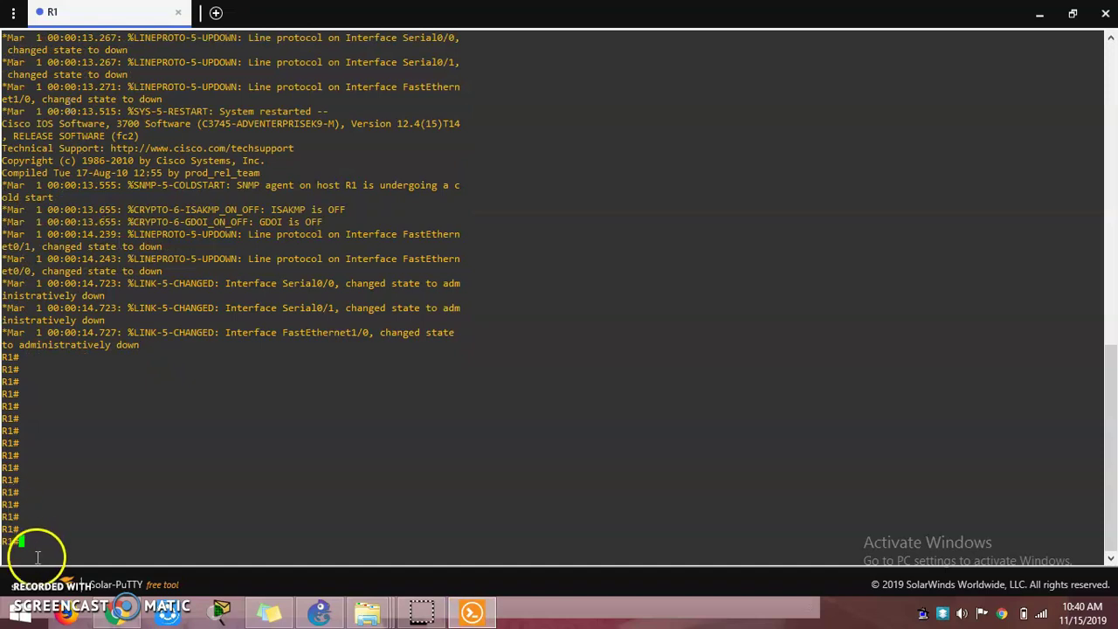
pyautogui.click(330, 400)
pyautogui.press('Return')
pyautogui.press('Return')
pyautogui.press('Return')
pyautogui.press('Return')
pyautogui.press('Return')
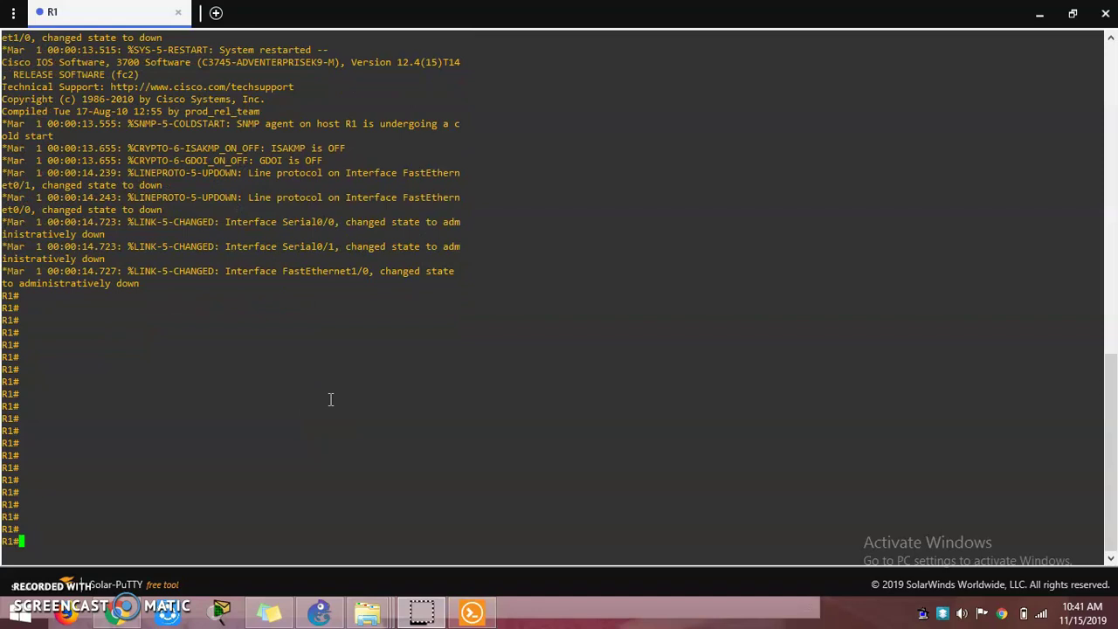
# - Enter global configuration mode on R1 with conf t, and return to the privileged prompt with exit
pyautogui.write('conf t')
pyautogui.press('Return')
pyautogui.press('Return')
pyautogui.press('Return')
pyautogui.press('Return')
pyautogui.press('Return')
pyautogui.press('Return')
pyautogui.press('Return')
pyautogui.press('Return')
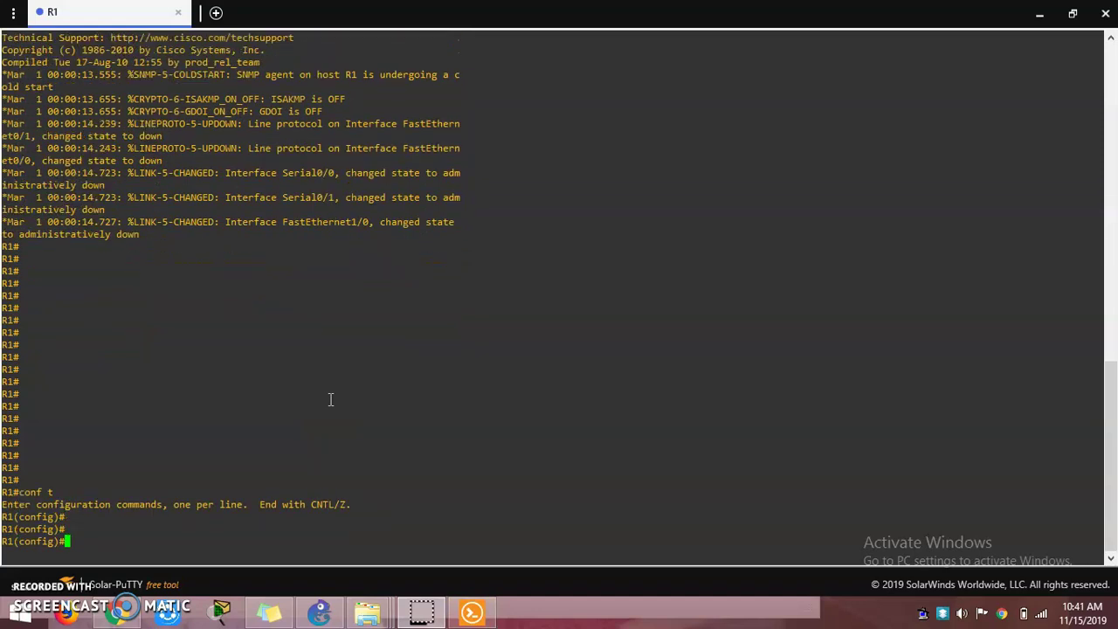
pyautogui.write('exit')
pyautogui.press('Return')
pyautogui.press('Return')
pyautogui.press('Return')
pyautogui.press('Return')
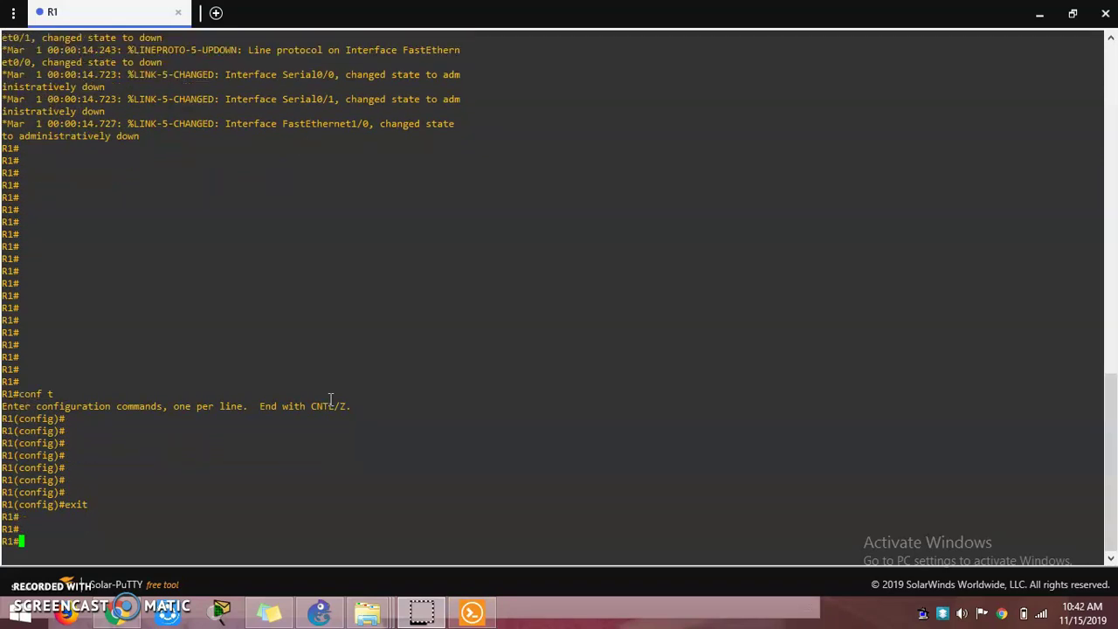
# - Run sh version on R1 and page through the IOS version and hardware information
pyautogui.write('sh ver')
pyautogui.press('Tab')
pyautogui.press('Return')
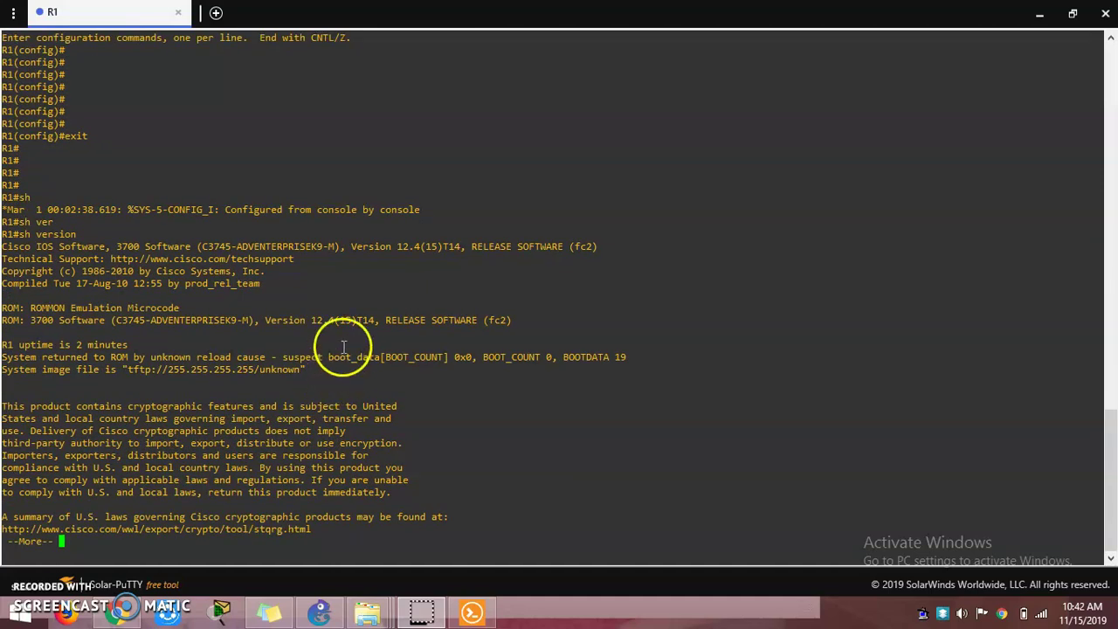
pyautogui.tripleClick(288, 320)
pyautogui.click(333, 418)
pyautogui.press('Return')
pyautogui.press('Return')
pyautogui.press('Return')
pyautogui.press('Return')
pyautogui.press('Return')
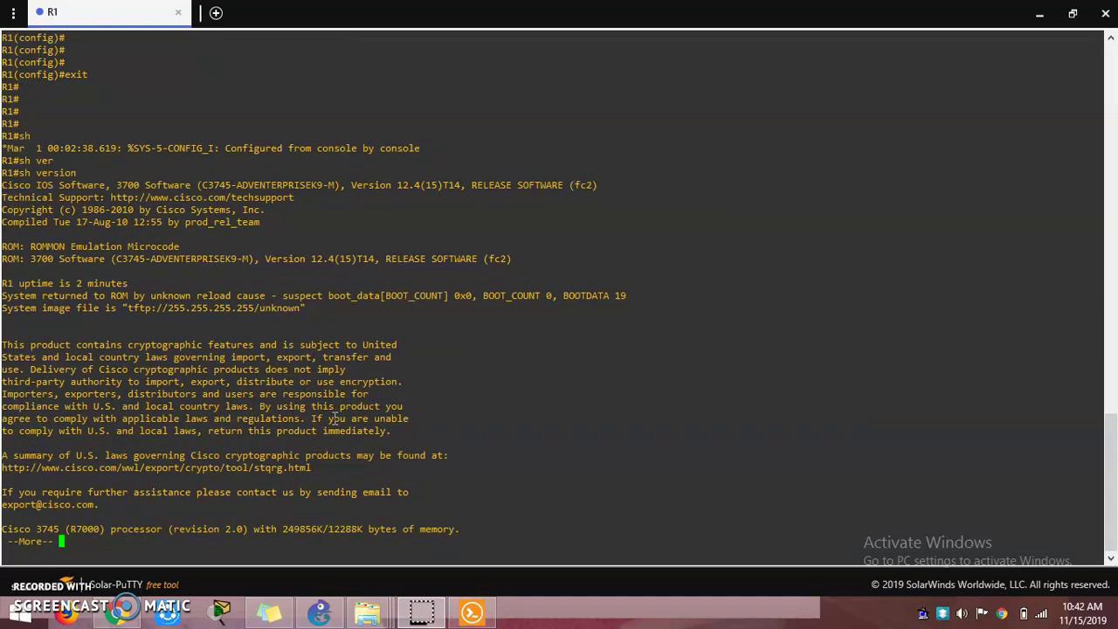
# - Switch back to GNS3 and bring up the available actions for router R2
pyautogui.click(476, 622)
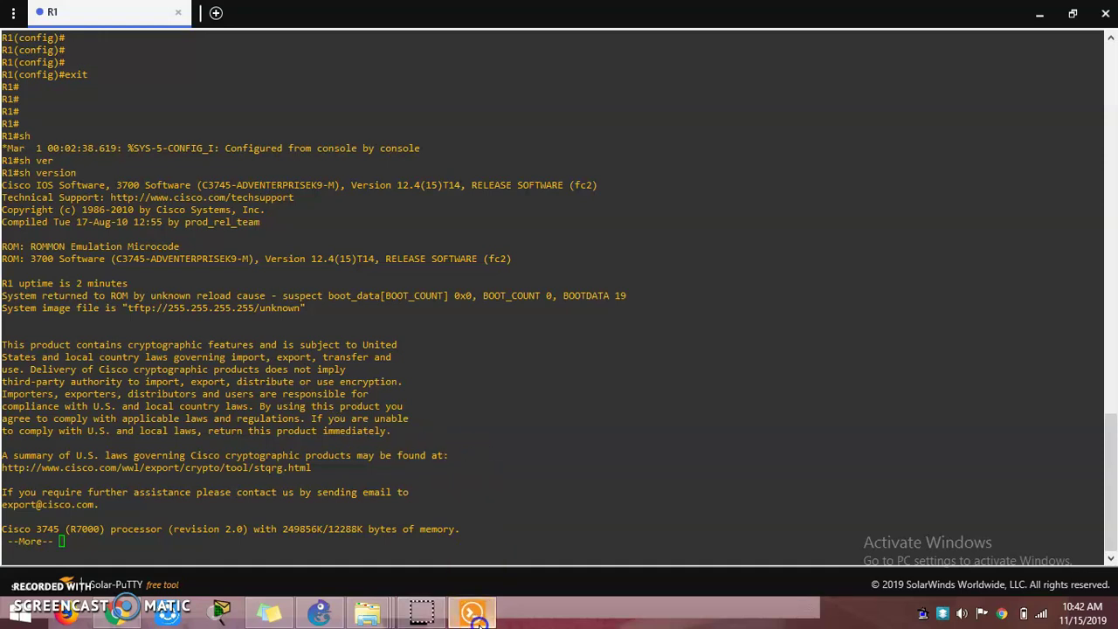
pyautogui.click(319, 614)
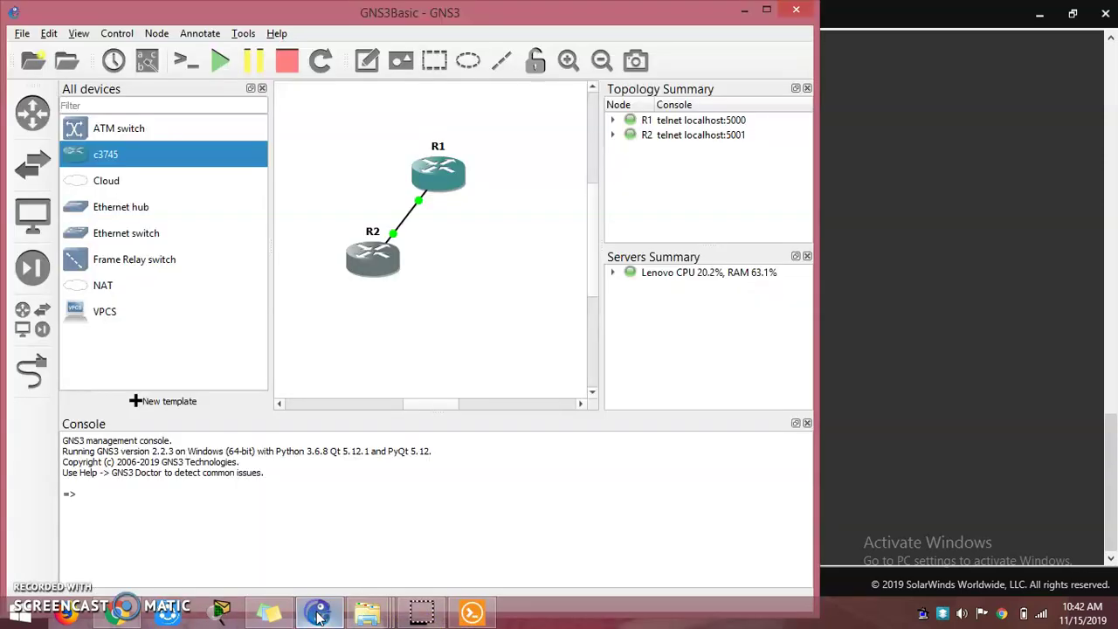
pyautogui.rightClick(385, 264)
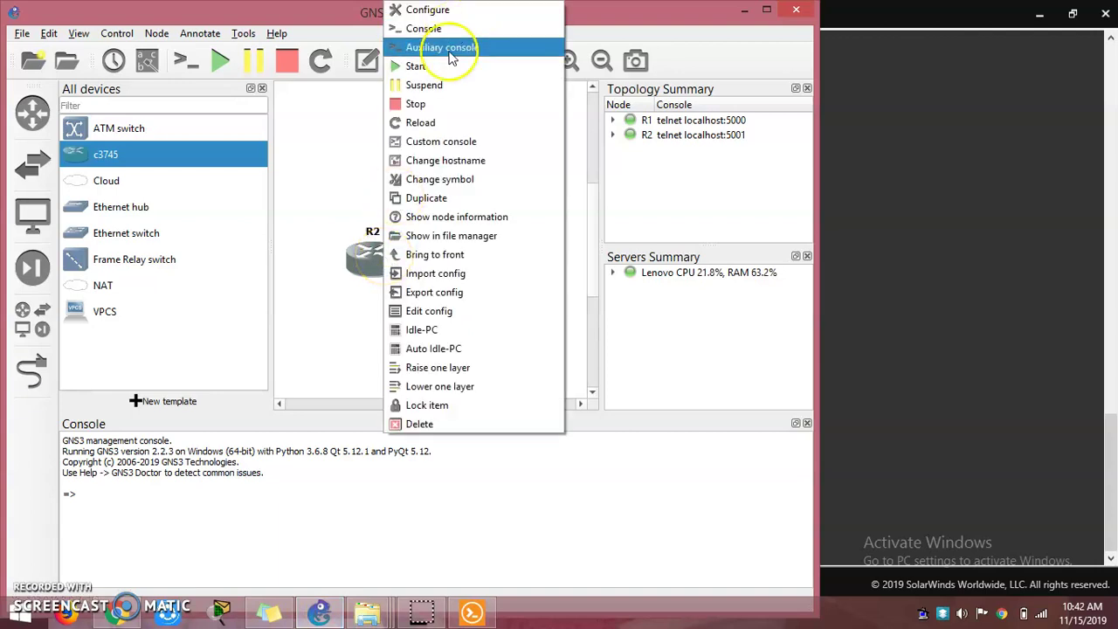